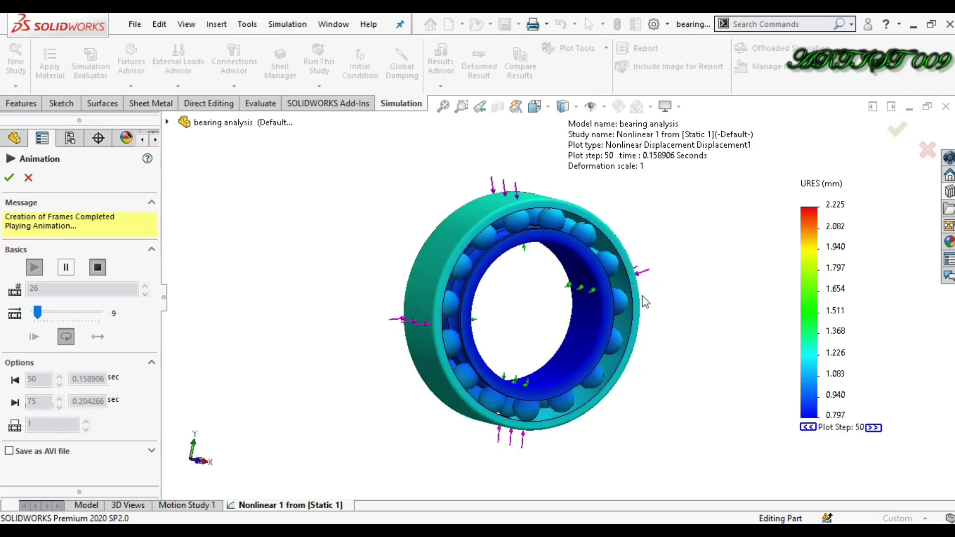
- View the displacement animation from several angles, then end it on the final 8.674 mm step
{"action": "key", "text": "ctrl+3"}
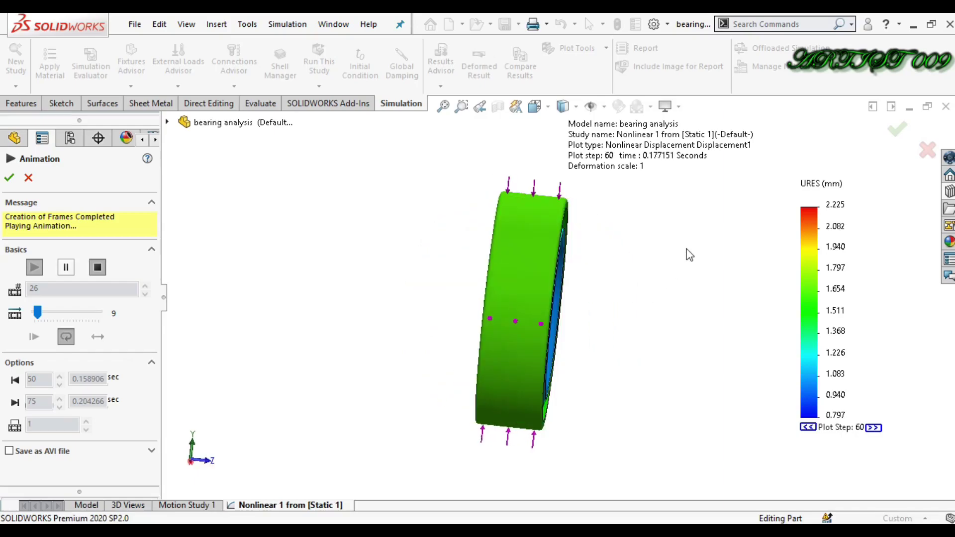
{"action": "key", "text": "ctrl+1"}
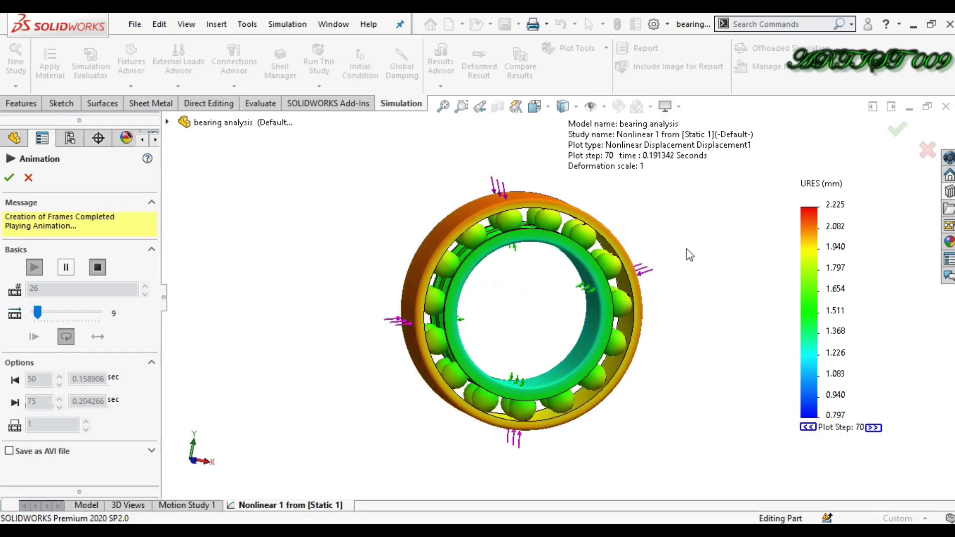
{"action": "key", "text": "ctrl+3"}
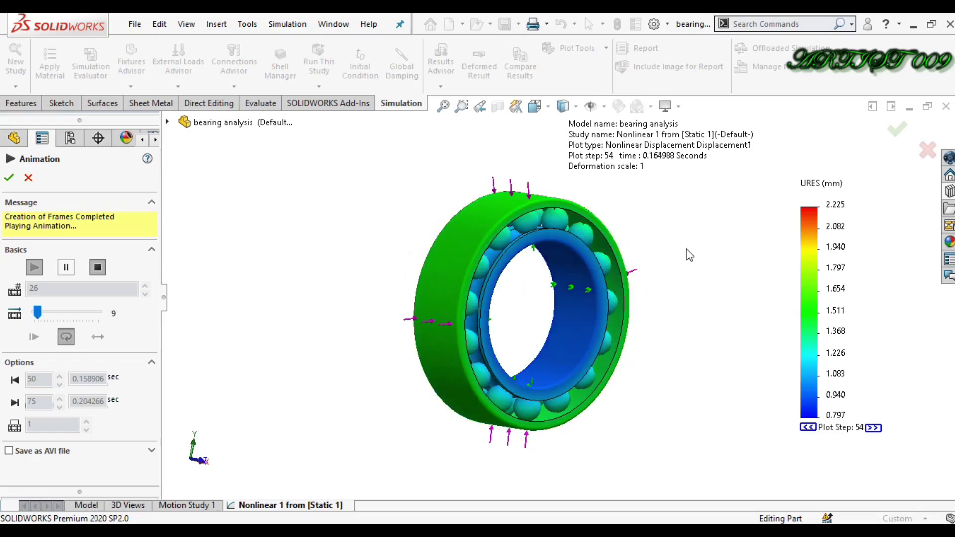
{"action": "key", "text": "Left"}
{"action": "key", "text": "Left"}
{"action": "key", "text": "Left"}
{"action": "key", "text": "Left"}
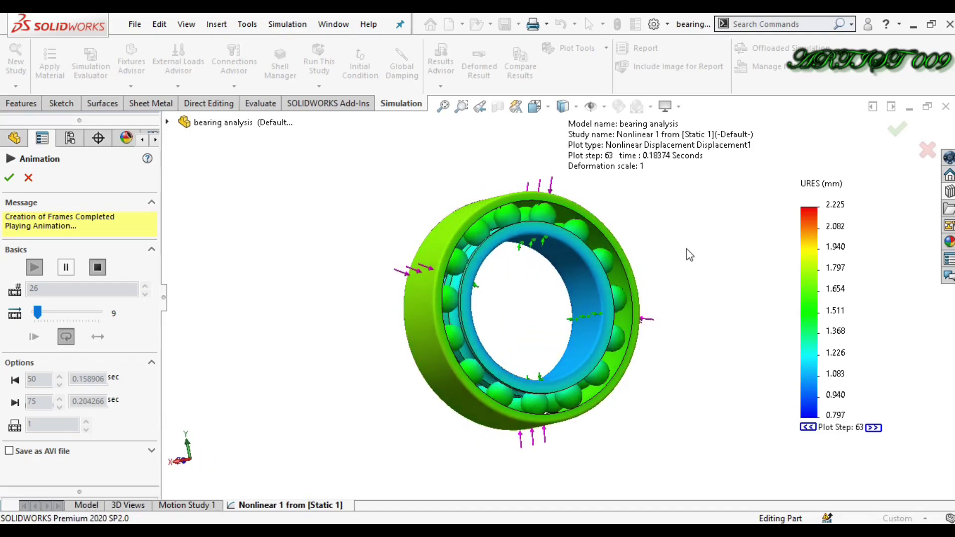
{"action": "key", "text": "Up"}
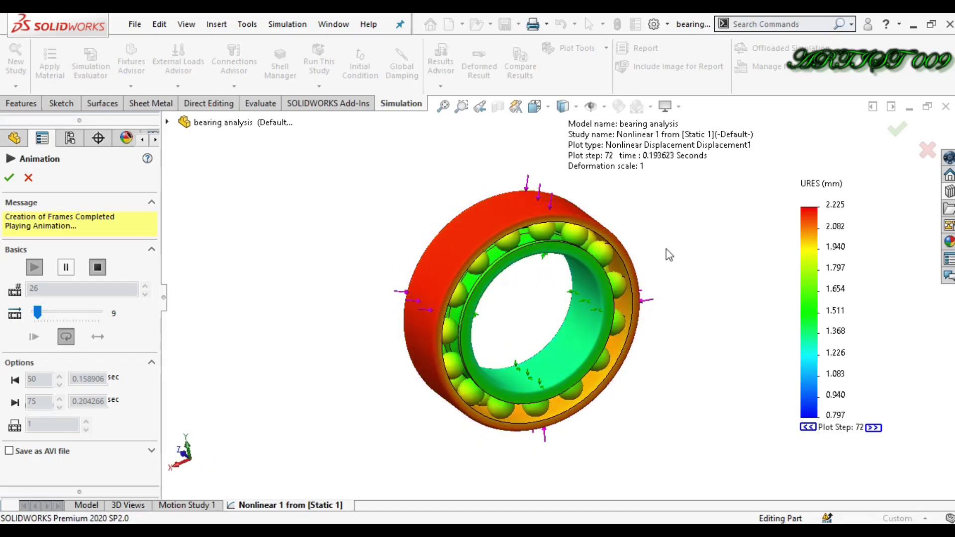
{"action": "left_click", "coordinate": [8, 178]}
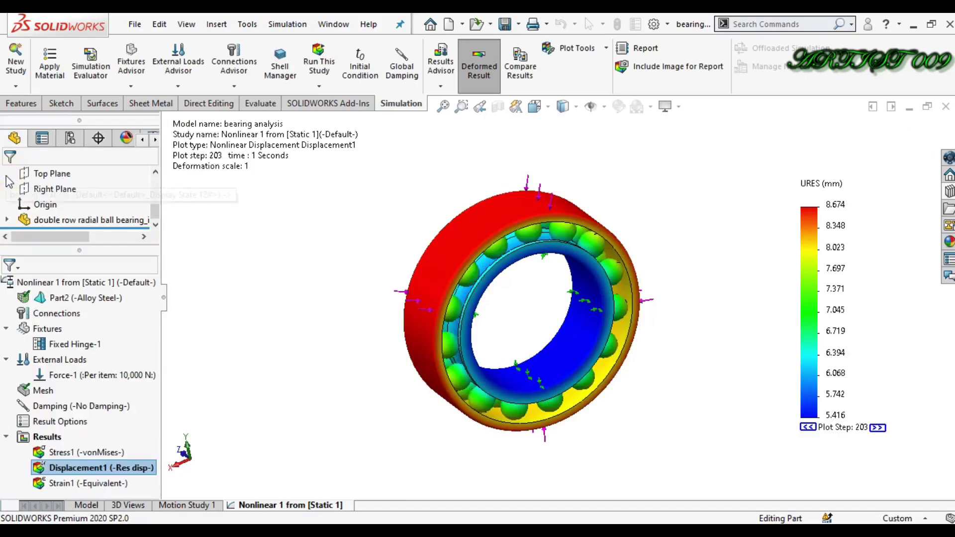
{"action": "left_click", "coordinate": [86, 507]}
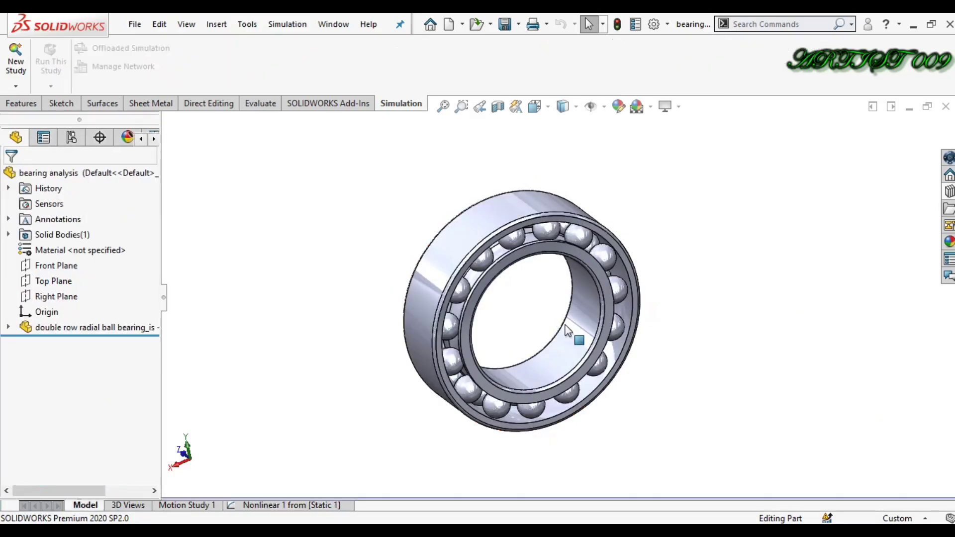
- Add a Nonlinear study with the Dynamic option, creating Nonlinear 2
{"action": "key", "text": "Right"}
{"action": "key", "text": "Right"}
{"action": "key", "text": "Right"}
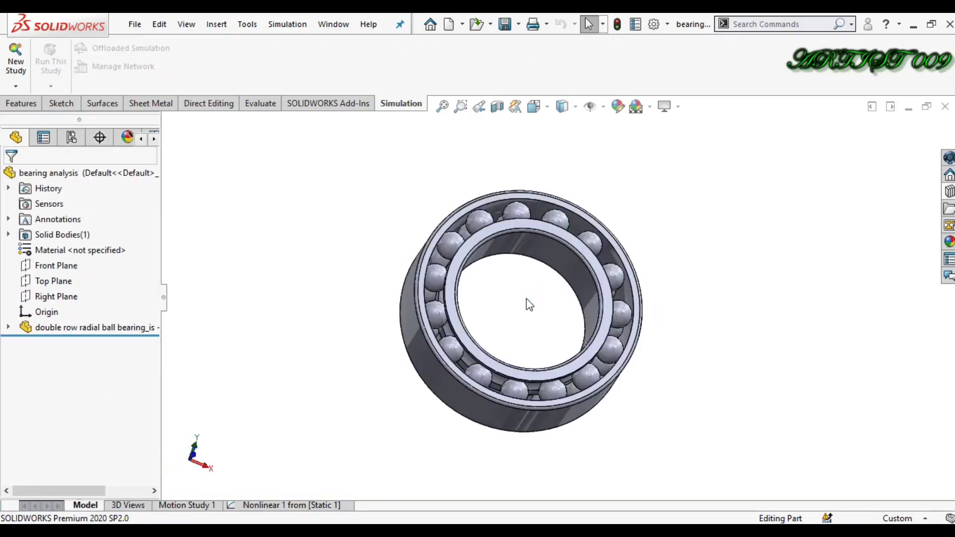
{"action": "key", "text": "Left"}
{"action": "key", "text": "Left"}
{"action": "key", "text": "Left"}
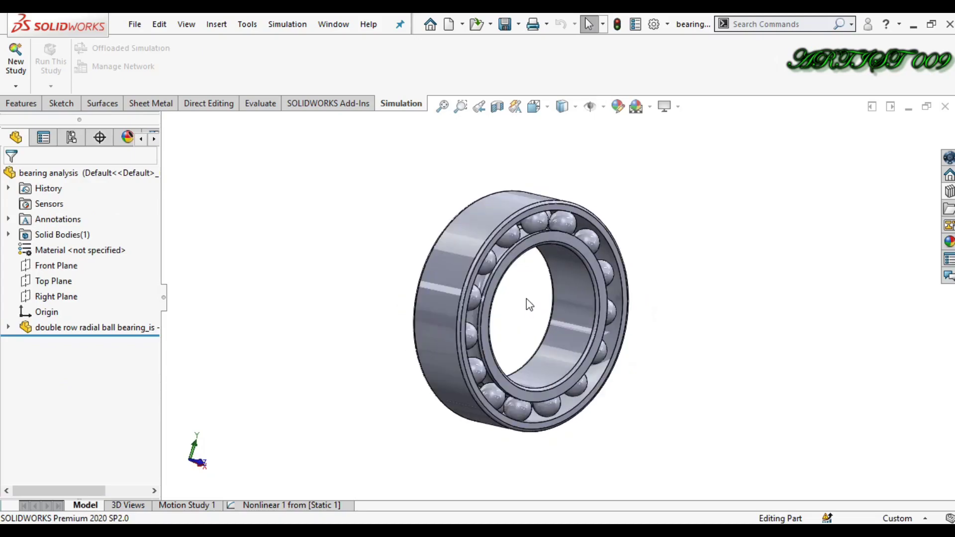
{"action": "key", "text": "Right"}
{"action": "key", "text": "Right"}
{"action": "key", "text": "Right"}
{"action": "key", "text": "Up"}
{"action": "key", "text": "Down"}
{"action": "key", "text": "Up"}
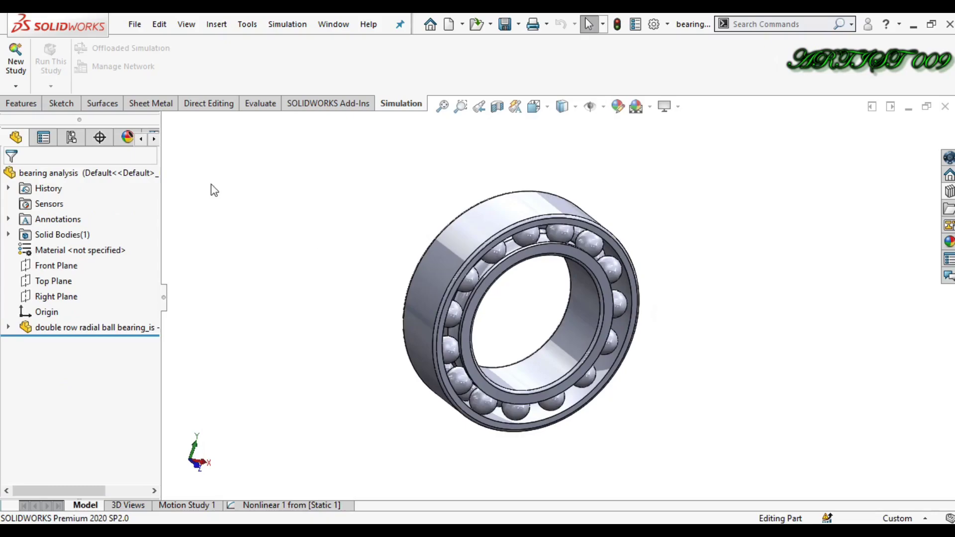
{"action": "left_click", "coordinate": [19, 58]}
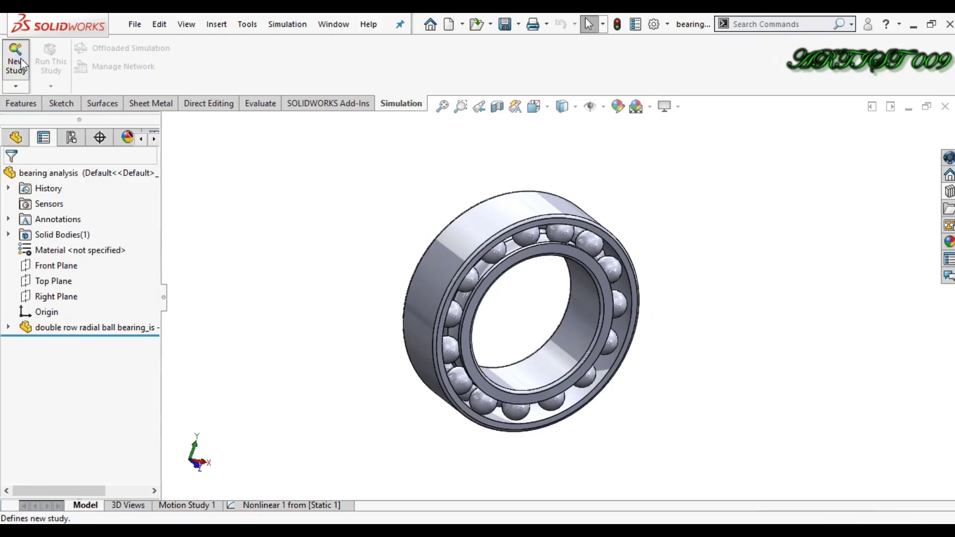
{"action": "scroll", "coordinate": [113, 392], "scroll_direction": "down", "scroll_amount": 3}
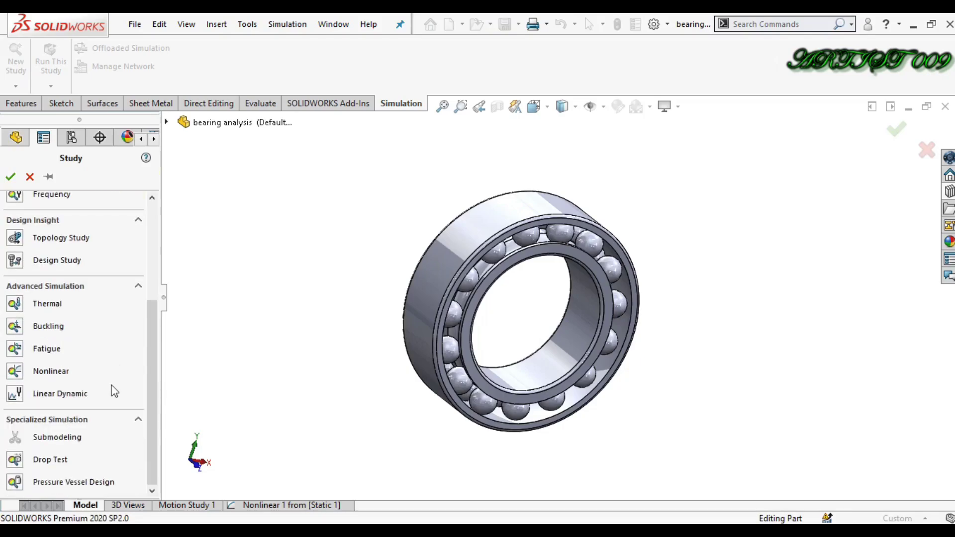
{"action": "left_click", "coordinate": [16, 373]}
{"action": "left_click", "coordinate": [52, 420]}
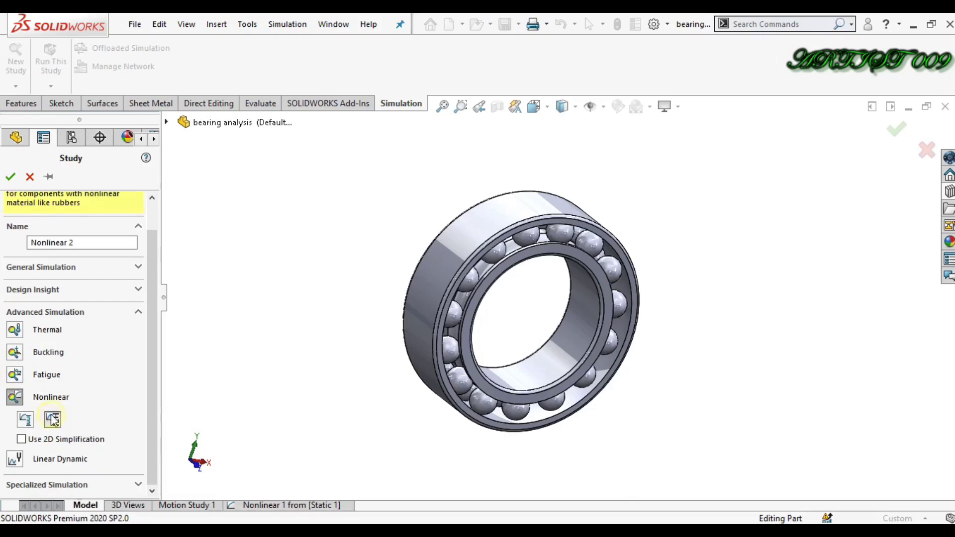
{"action": "left_click", "coordinate": [10, 177]}
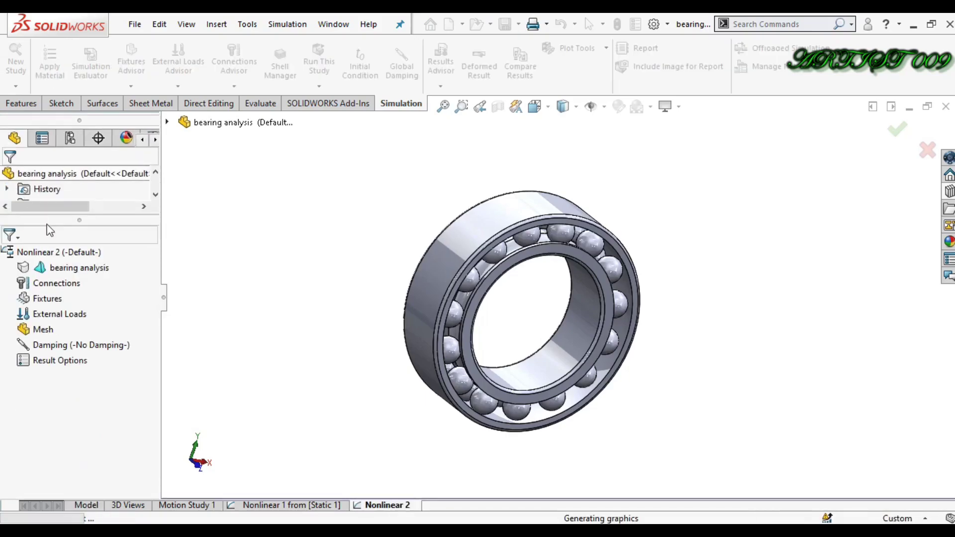
- Apply Alloy Steel from the material library to the bearing part and close the library
{"action": "left_click", "coordinate": [91, 269]}
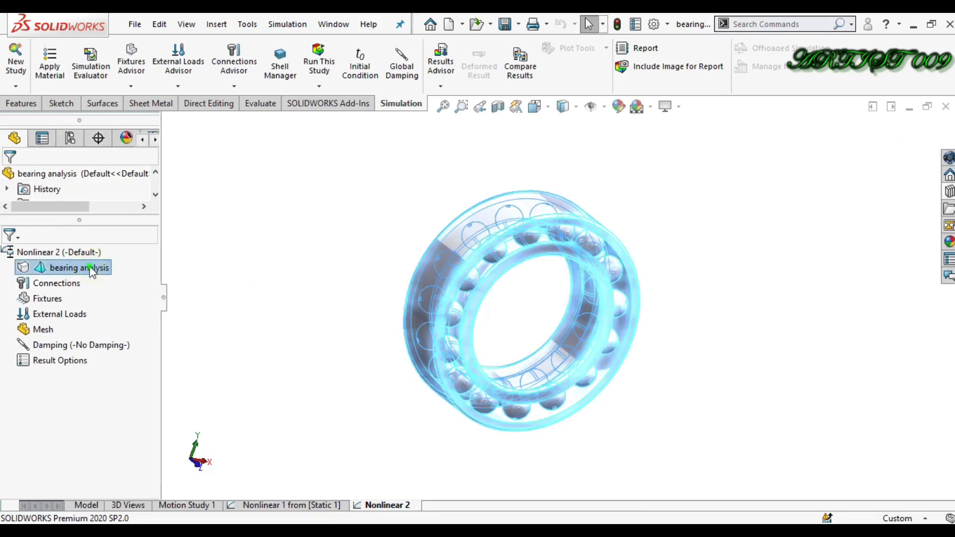
{"action": "right_click", "coordinate": [91, 269]}
{"action": "left_click", "coordinate": [151, 228]}
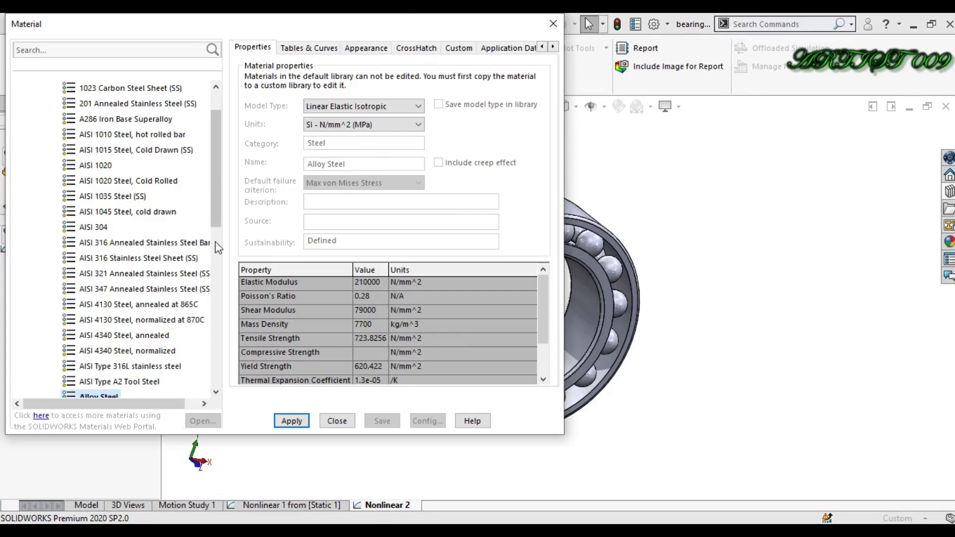
{"action": "left_click", "coordinate": [217, 179]}
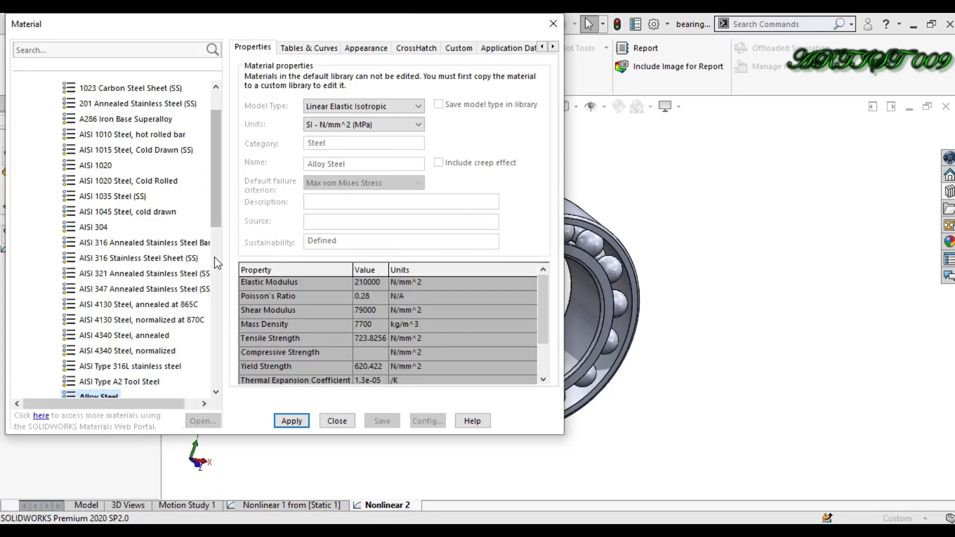
{"action": "left_click", "coordinate": [214, 256]}
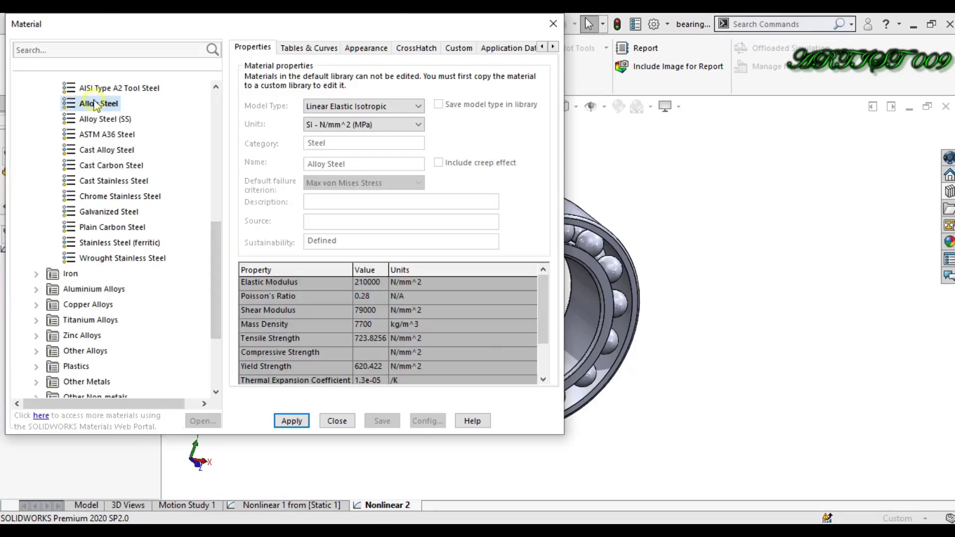
{"action": "left_click", "coordinate": [291, 421]}
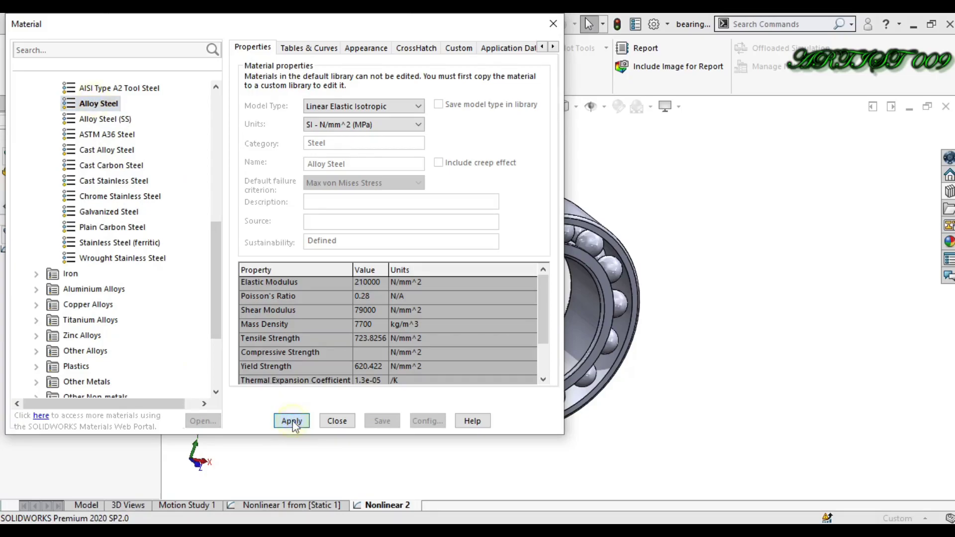
{"action": "left_click", "coordinate": [338, 421]}
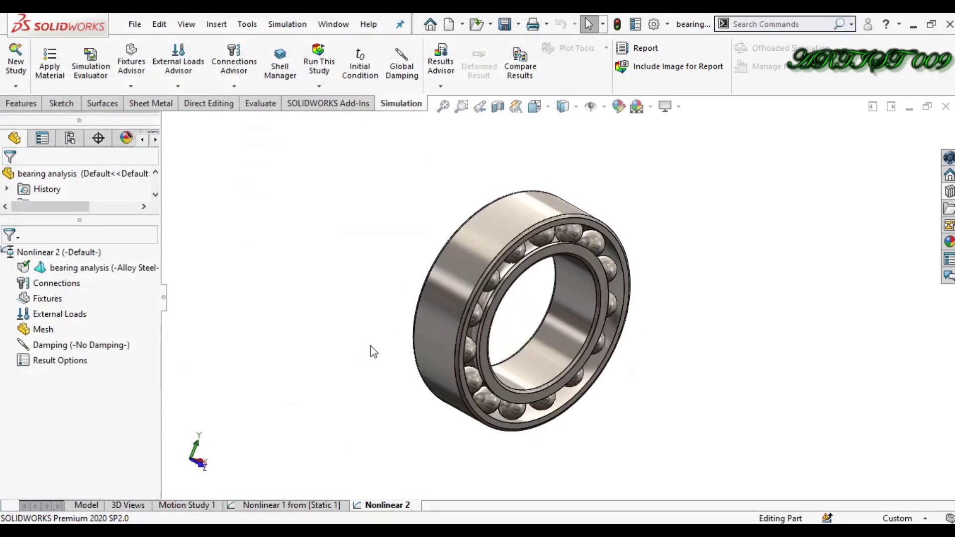
- Add a Fixed Hinge fixture on the bearing's inner-ring face
{"action": "right_click", "coordinate": [49, 300]}
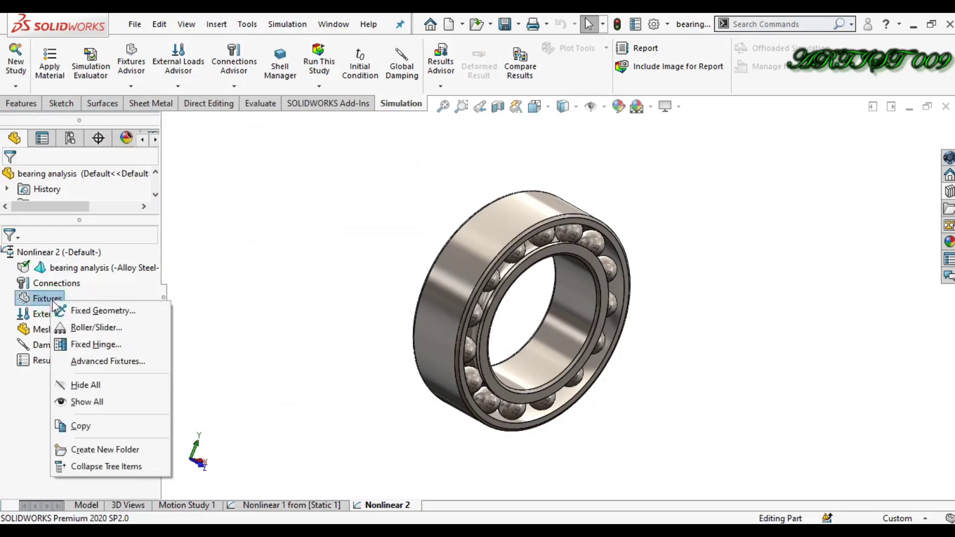
{"action": "left_click", "coordinate": [96, 345]}
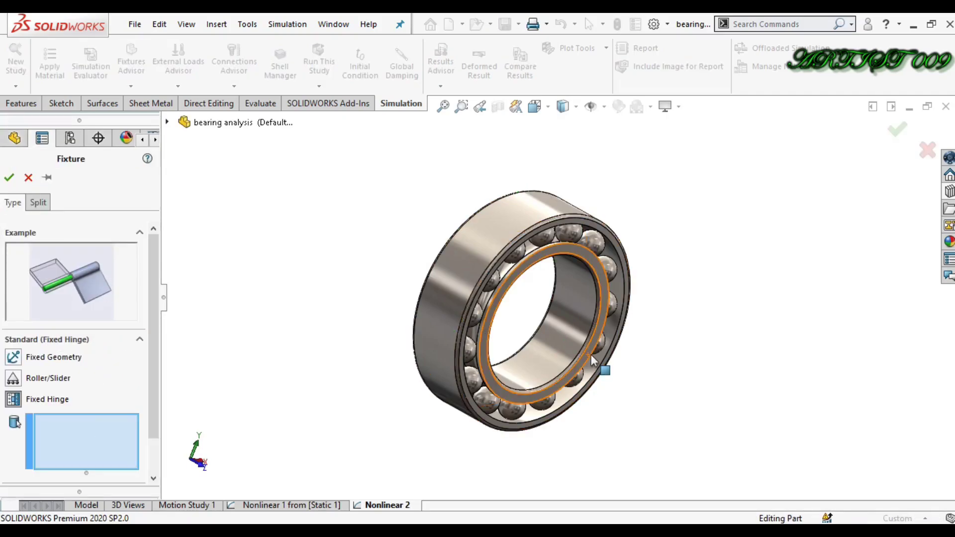
{"action": "left_click", "coordinate": [555, 340]}
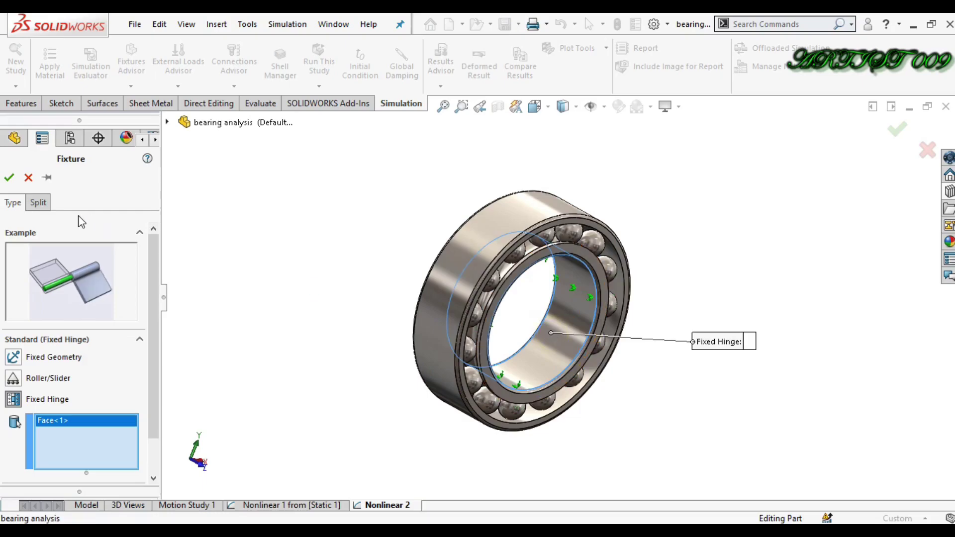
{"action": "left_click", "coordinate": [10, 178]}
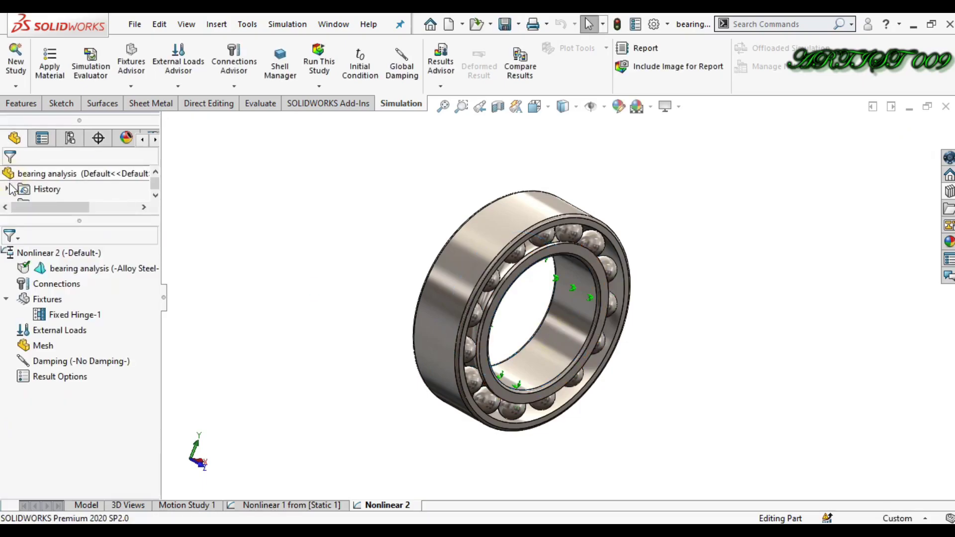
- Apply a 10,000 N normal force to the outer ring face
{"action": "right_click", "coordinate": [74, 334]}
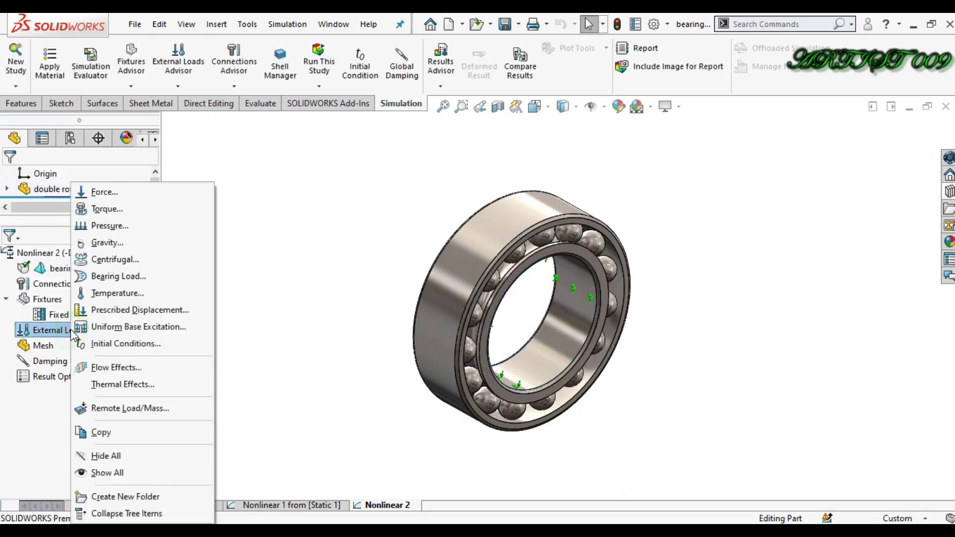
{"action": "left_click", "coordinate": [150, 194]}
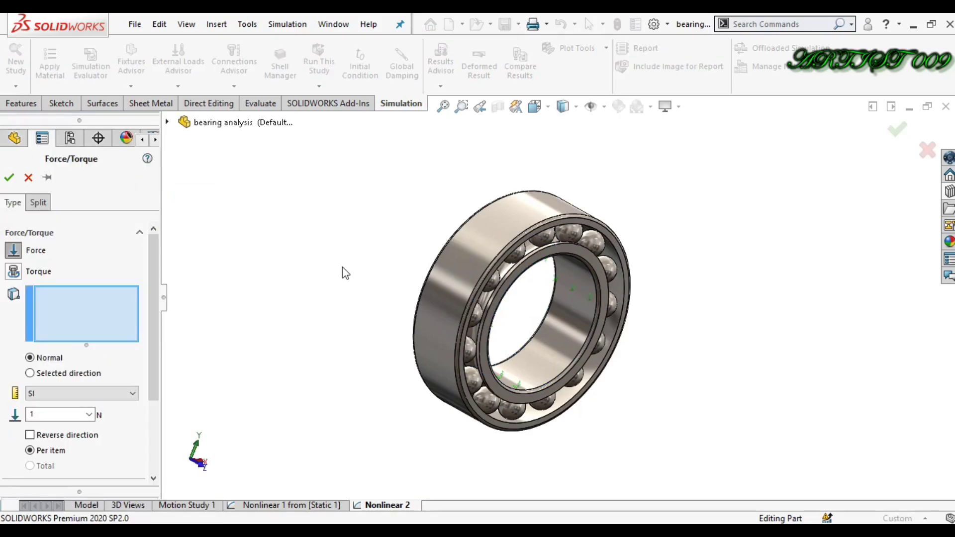
{"action": "left_click", "coordinate": [466, 256]}
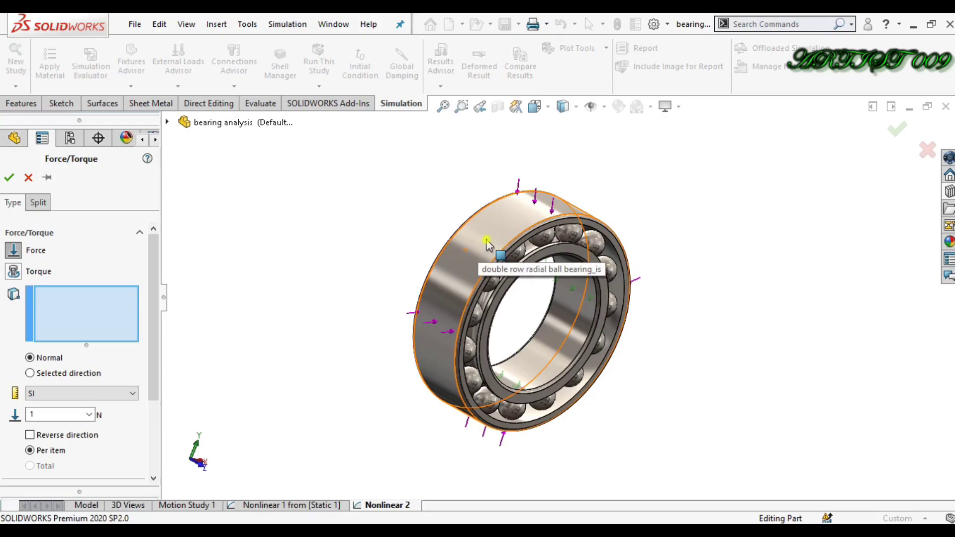
{"action": "left_click", "coordinate": [72, 414]}
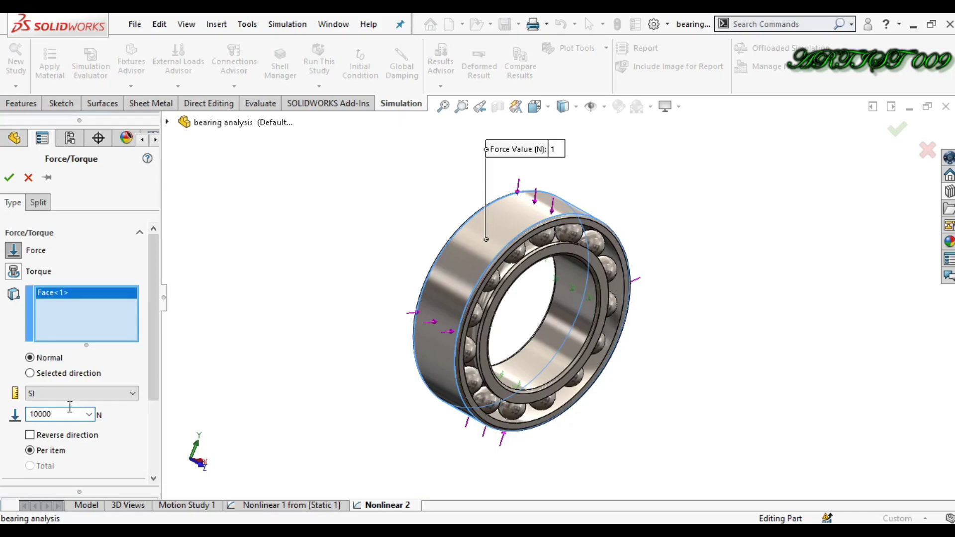
{"action": "left_click", "coordinate": [8, 177]}
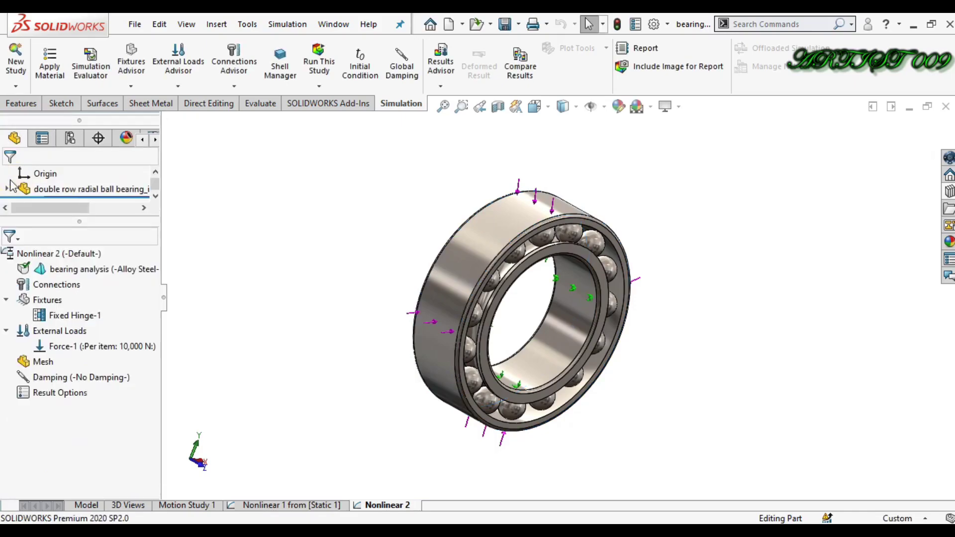
- Create a solid mesh of the bearing, keeping the default mesh density
{"action": "right_click", "coordinate": [43, 362]}
{"action": "left_click", "coordinate": [130, 123]}
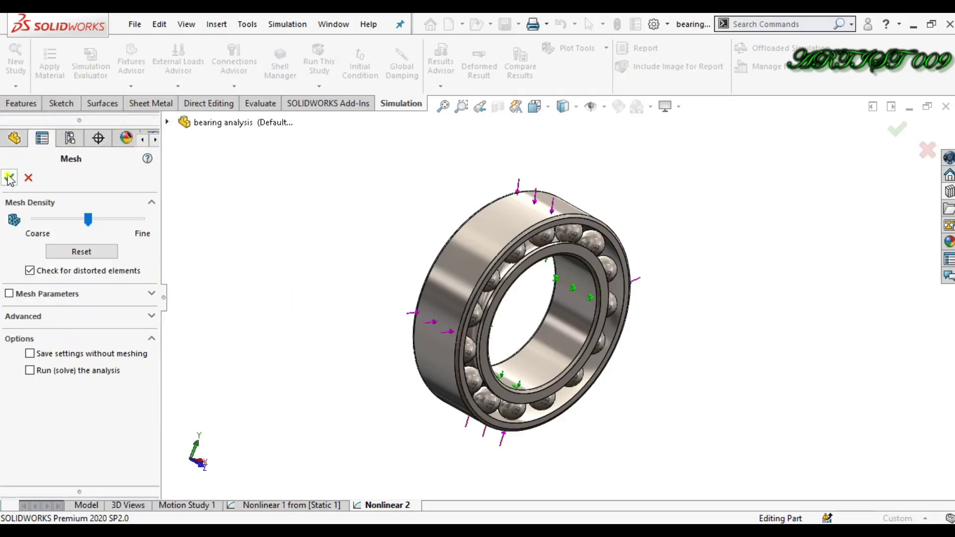
{"action": "key", "text": "Return"}
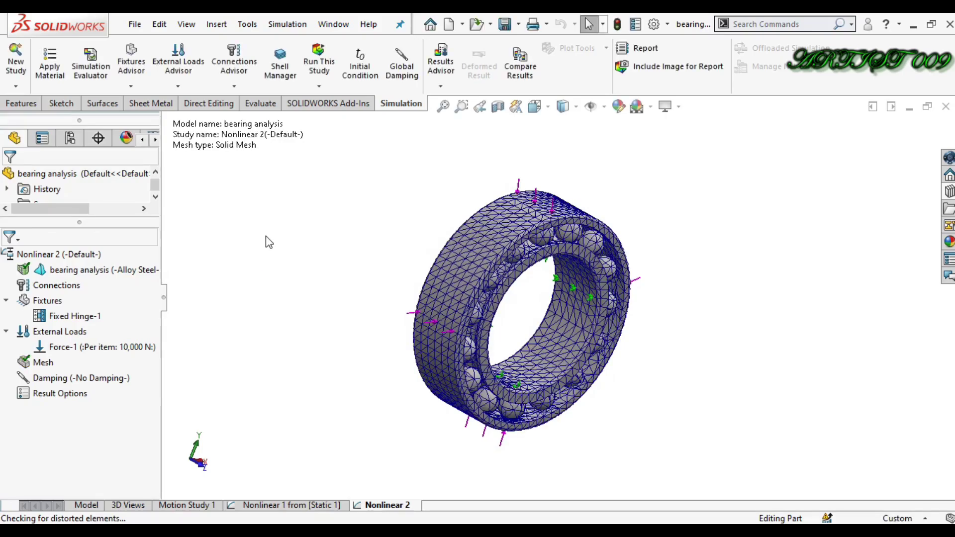
- Set the Nonlinear 2 initial time increment to 1 in Study Properties and save the change
{"action": "left_click", "coordinate": [16, 86]}
{"action": "left_click", "coordinate": [55, 136]}
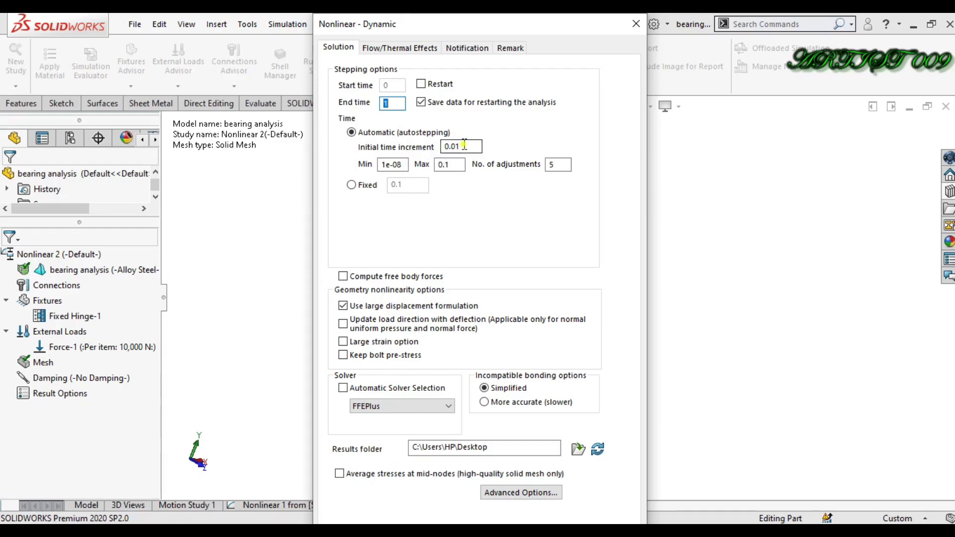
{"action": "left_click_drag", "start_coordinate": [464, 146], "coordinate": [427, 145]}
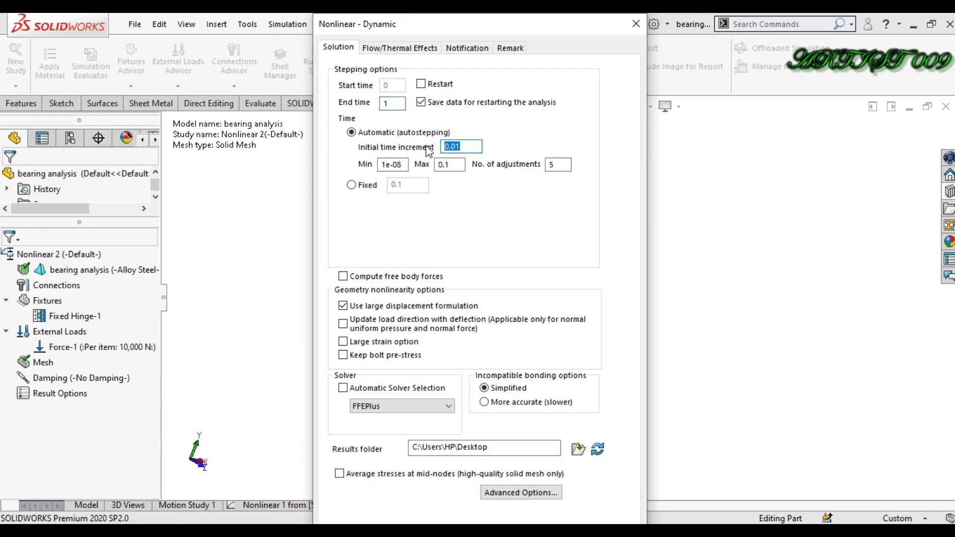
{"action": "type", "text": "1"}
{"action": "left_click", "coordinate": [635, 22]}
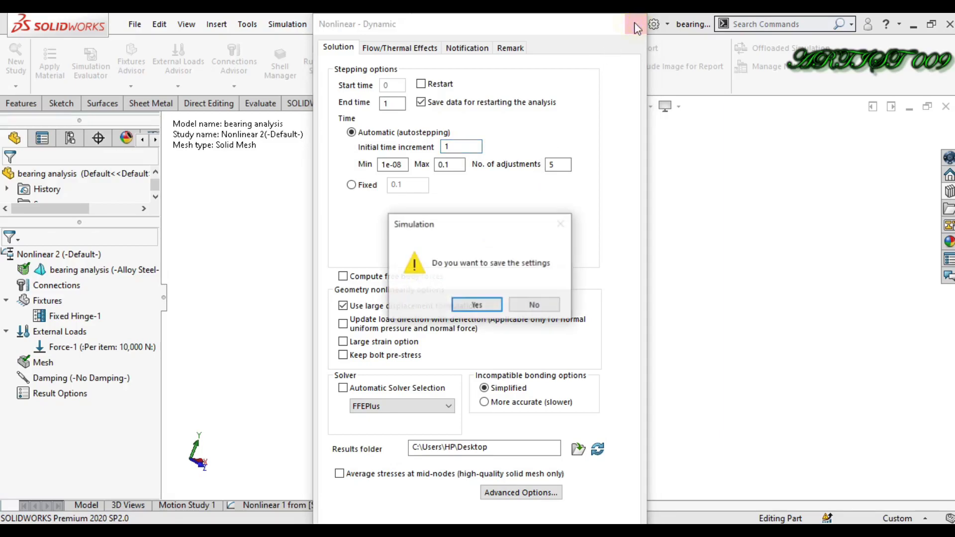
{"action": "left_click", "coordinate": [480, 307]}
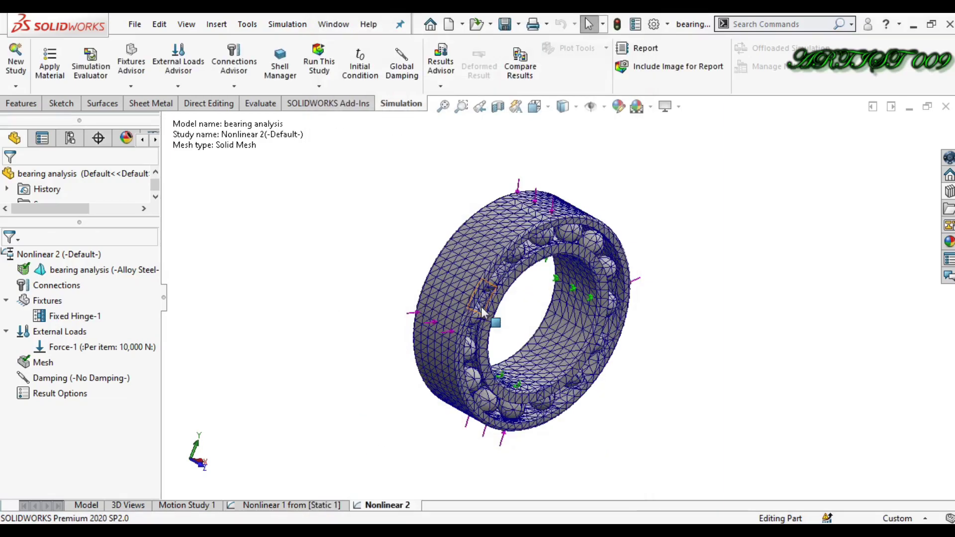
- Run Nonlinear 2, then cancel and terminate the solver during the first time step
{"action": "left_click", "coordinate": [318, 62]}
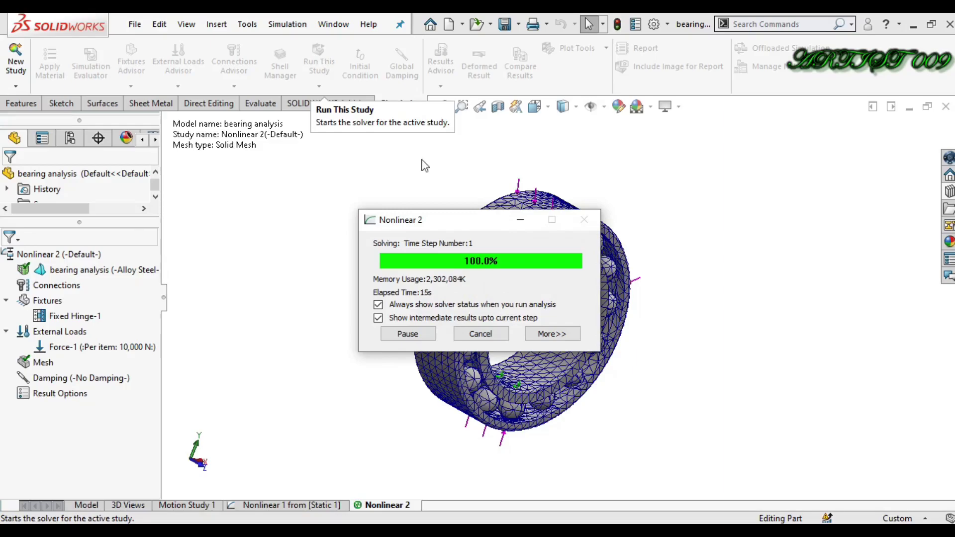
{"action": "left_click", "coordinate": [487, 336]}
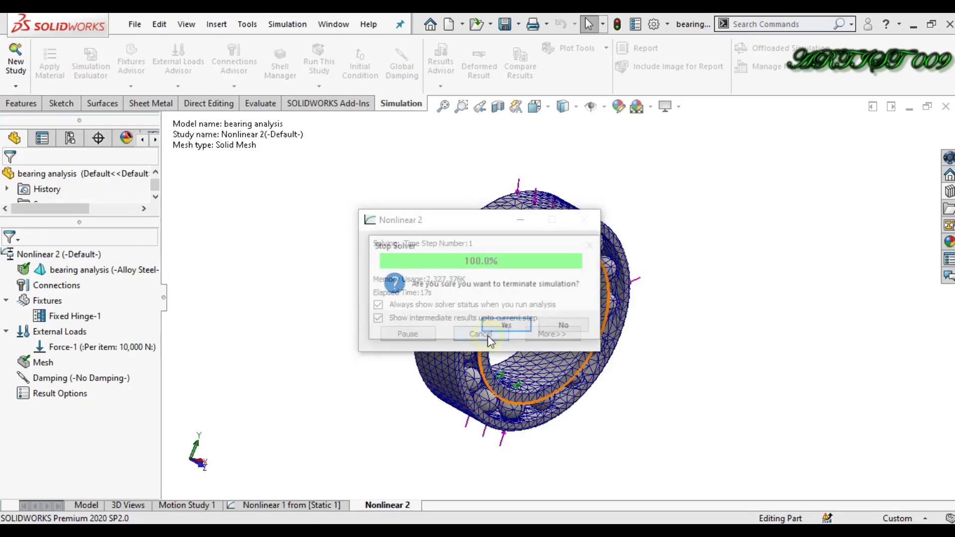
{"action": "left_click", "coordinate": [504, 329]}
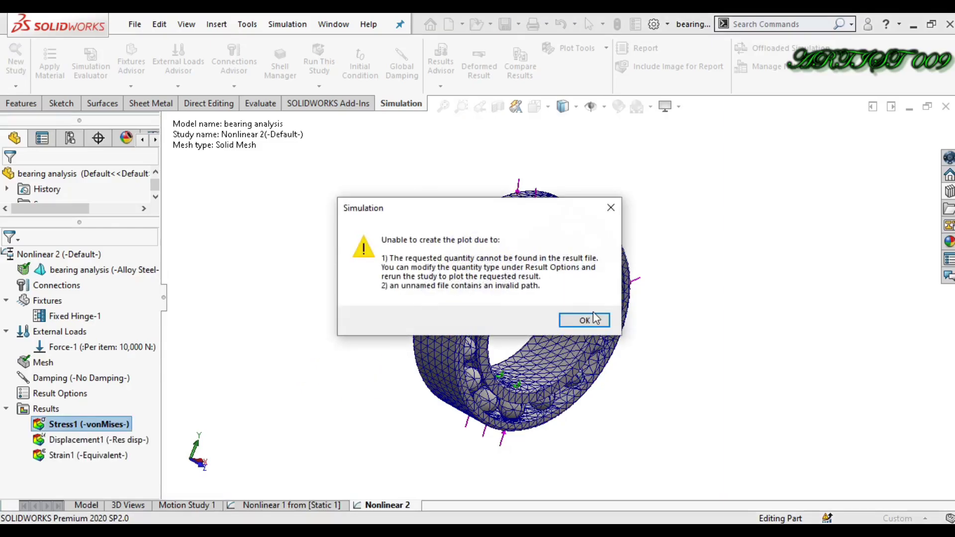
- Dismiss the plot error, switch to Nonlinear 1 from [Static 1] and select Stress1
{"action": "left_click", "coordinate": [586, 321]}
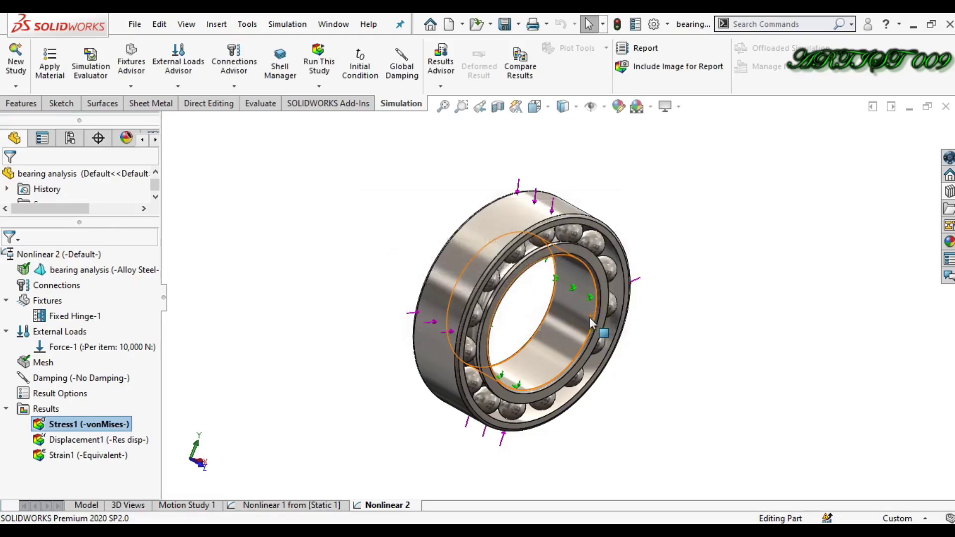
{"action": "left_click", "coordinate": [321, 505]}
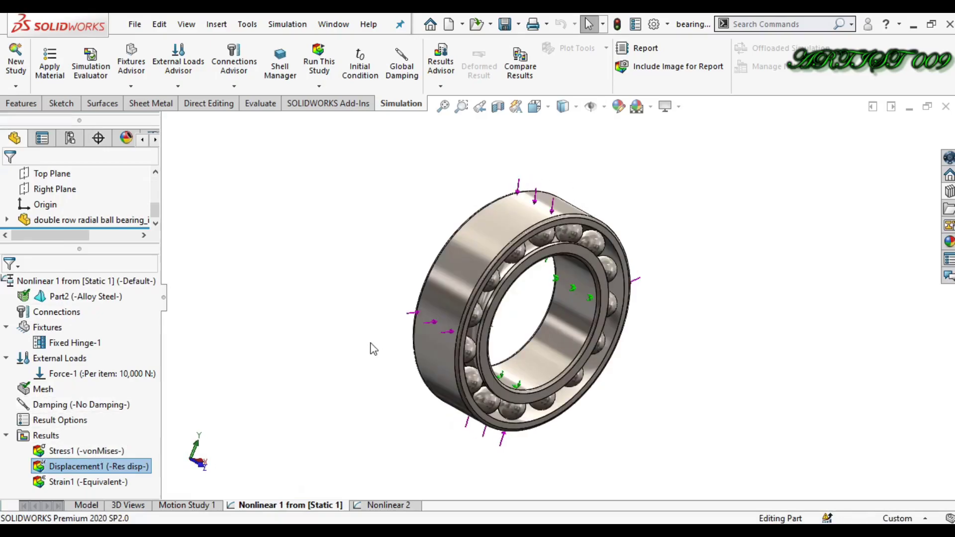
{"action": "left_click", "coordinate": [110, 451]}
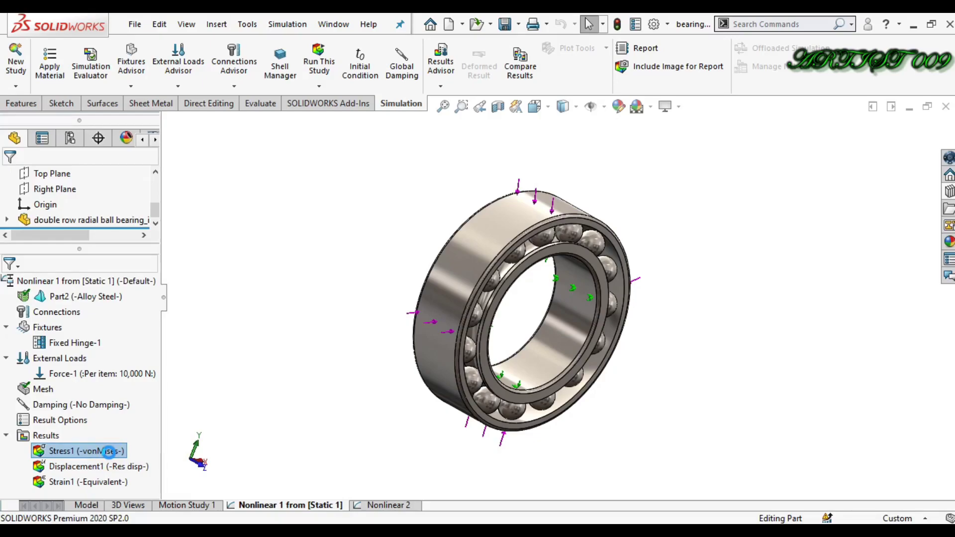
- Display the Stress1 von Mises plot, peaking at 1,180.815 MPa, leaving the legend unchanged
{"action": "double_click", "coordinate": [110, 451]}
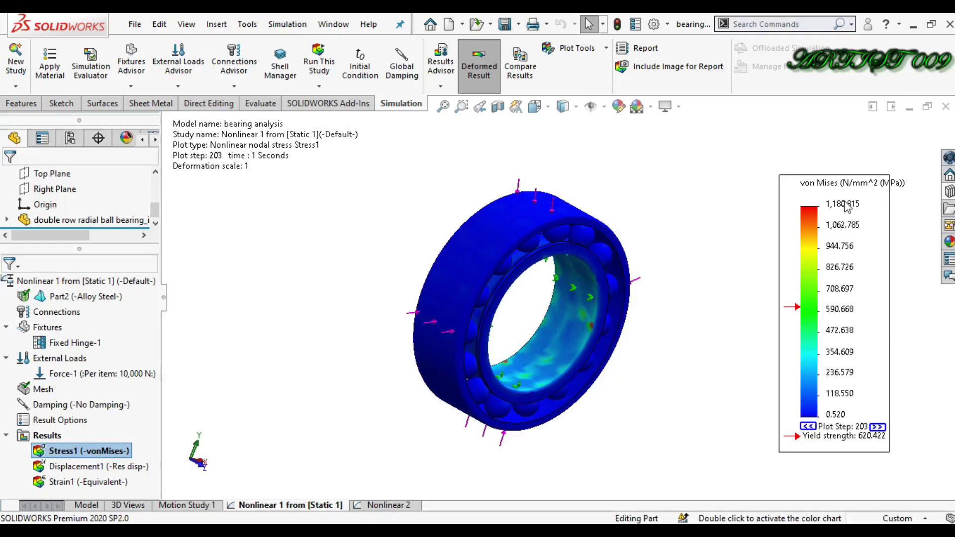
{"action": "double_click", "coordinate": [768, 185]}
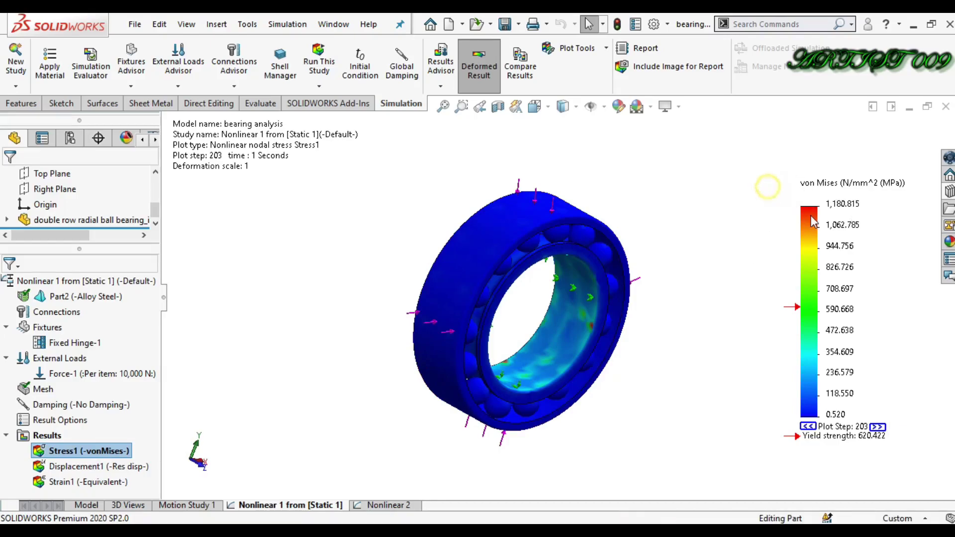
{"action": "left_click", "coordinate": [911, 216]}
{"action": "left_click_drag", "start_coordinate": [760, 429], "coordinate": [918, 464]}
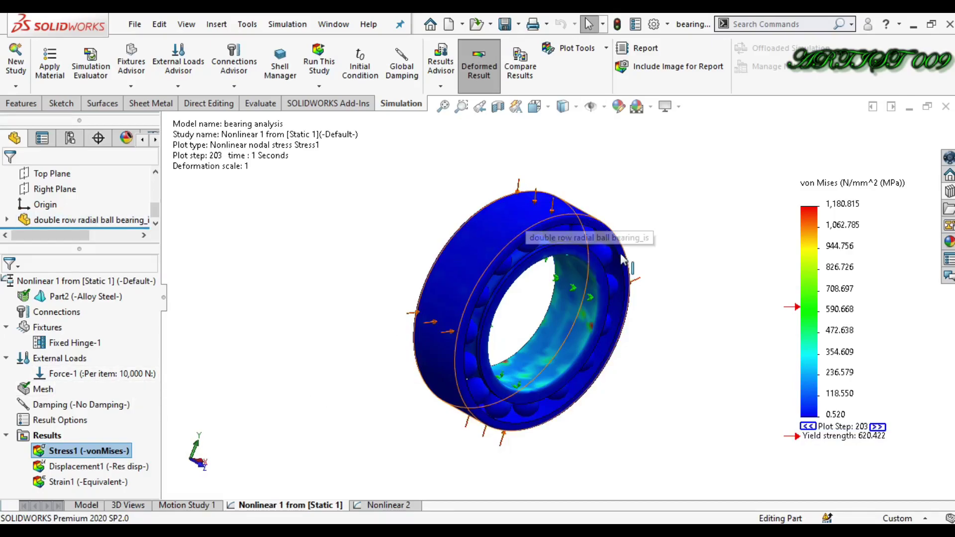
- Rotate the stress plot to inspect the bearing from the front, sides and top
{"action": "key", "text": "ctrl+1"}
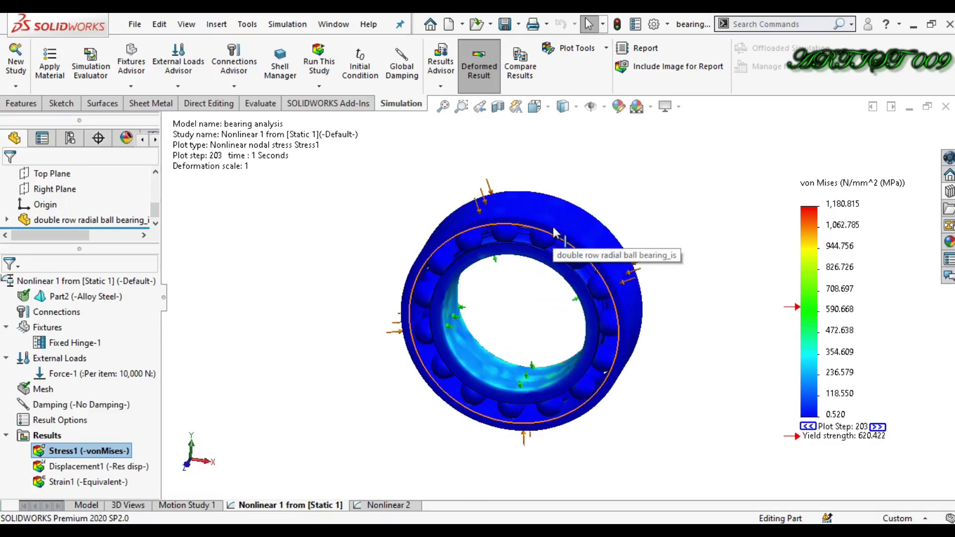
{"action": "key", "text": "Left"}
{"action": "key", "text": "Right"}
{"action": "key", "text": "Left"}
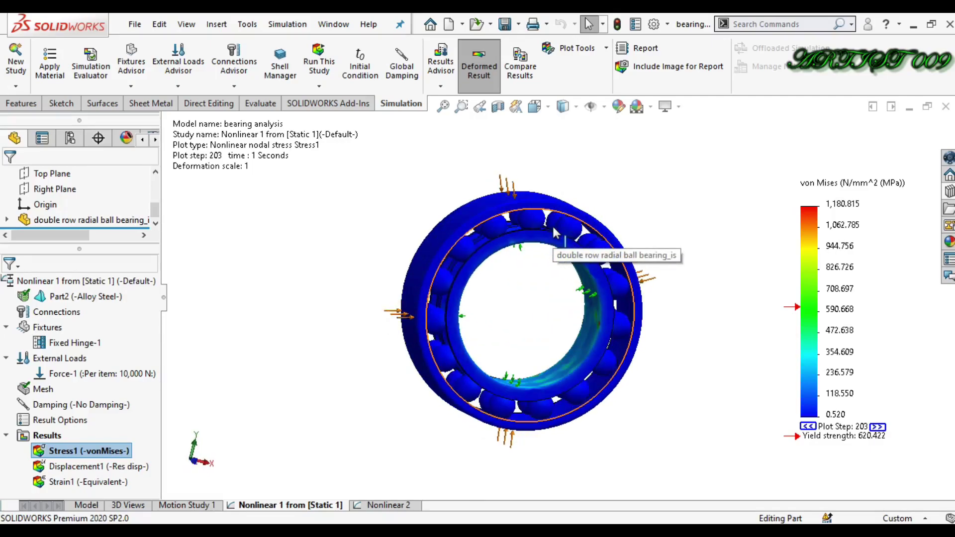
{"action": "key", "text": "Left"}
{"action": "key", "text": "Left"}
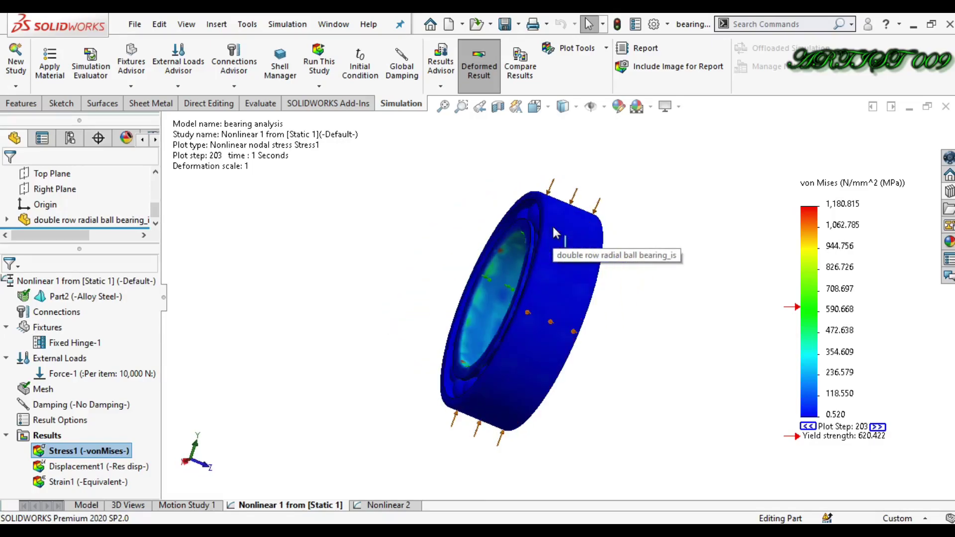
{"action": "key", "text": "Right"}
{"action": "key", "text": "Right"}
{"action": "key", "text": "Right"}
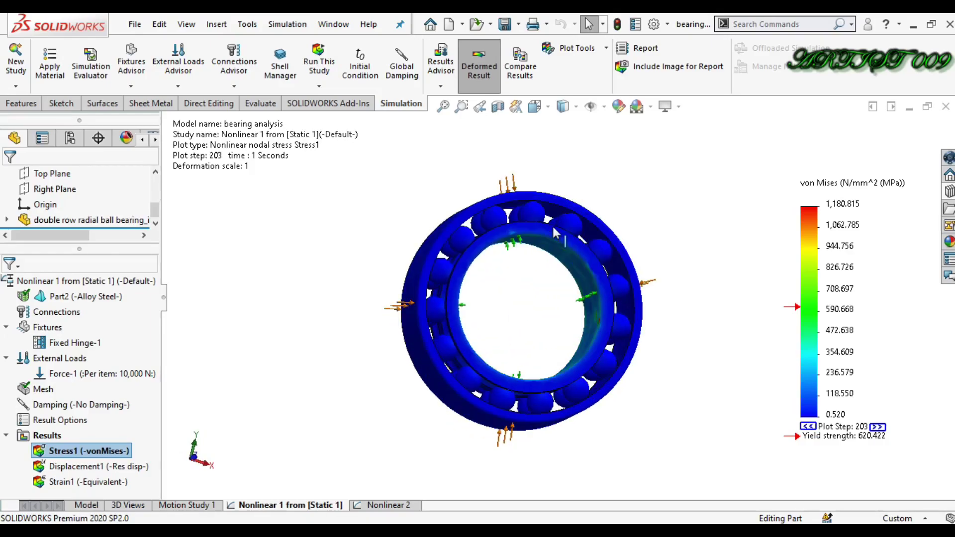
{"action": "key", "text": "Up"}
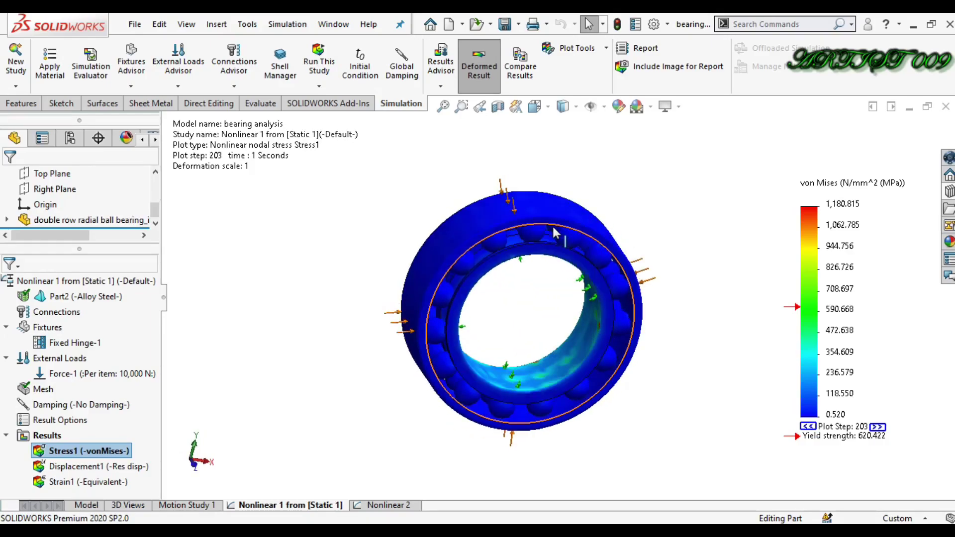
{"action": "key", "text": "Left"}
{"action": "key", "text": "Left"}
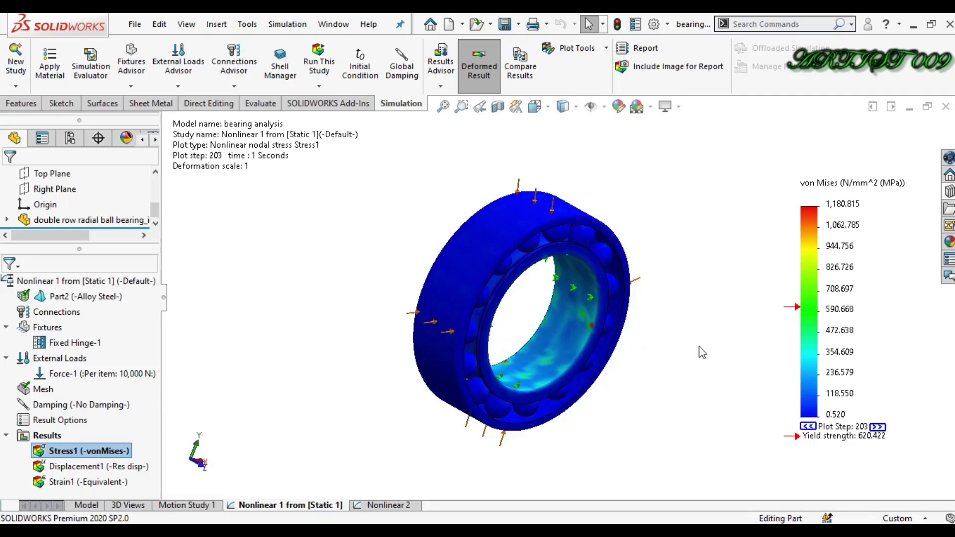
- Show the Displacement1 URES plot (5.416–8.674 mm), rotate it, then return to Stress1 von Mises
{"action": "left_click", "coordinate": [128, 466]}
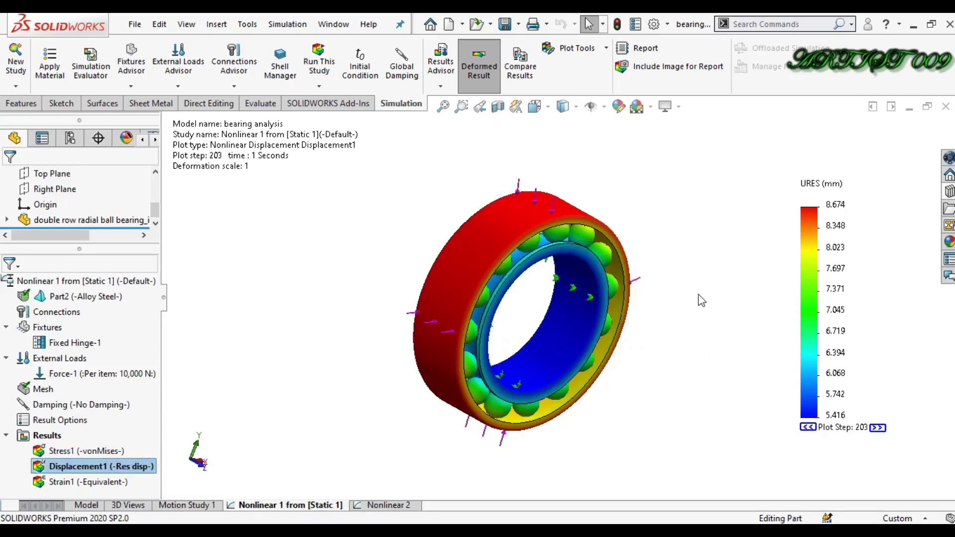
{"action": "key", "text": "Left"}
{"action": "key", "text": "Up"}
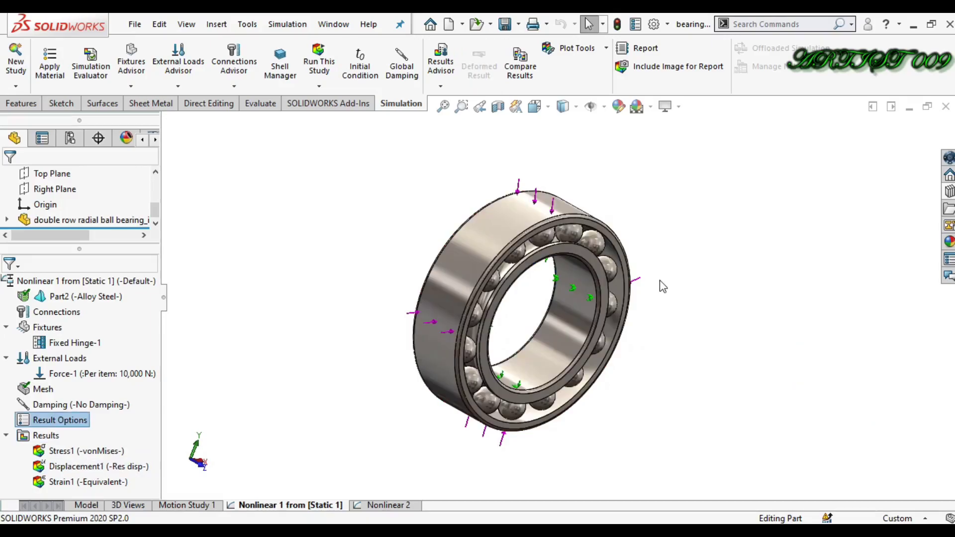
{"action": "double_click", "coordinate": [131, 467]}
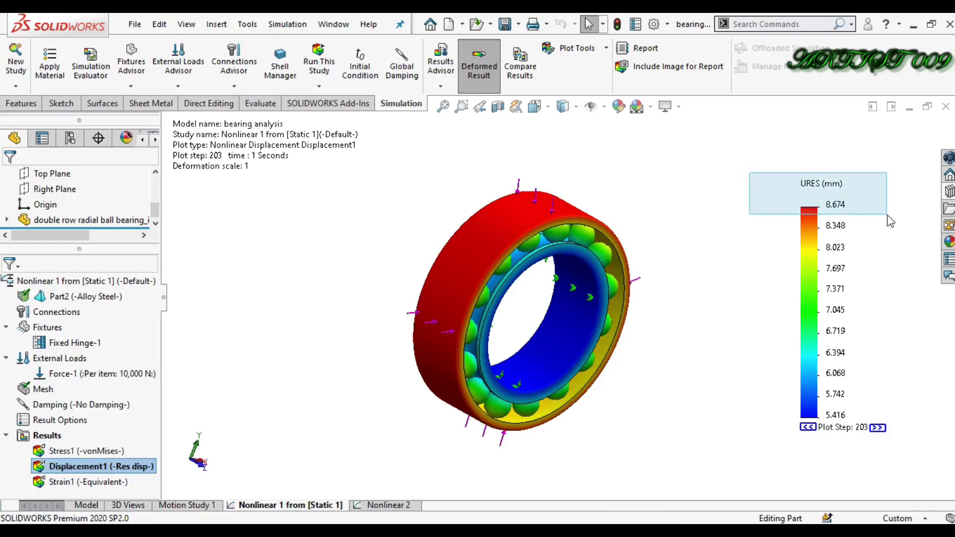
{"action": "middle_click_drag", "start_coordinate": [804, 266], "coordinate": [765, 256]}
{"action": "key", "text": "Left"}
{"action": "key", "text": "Left"}
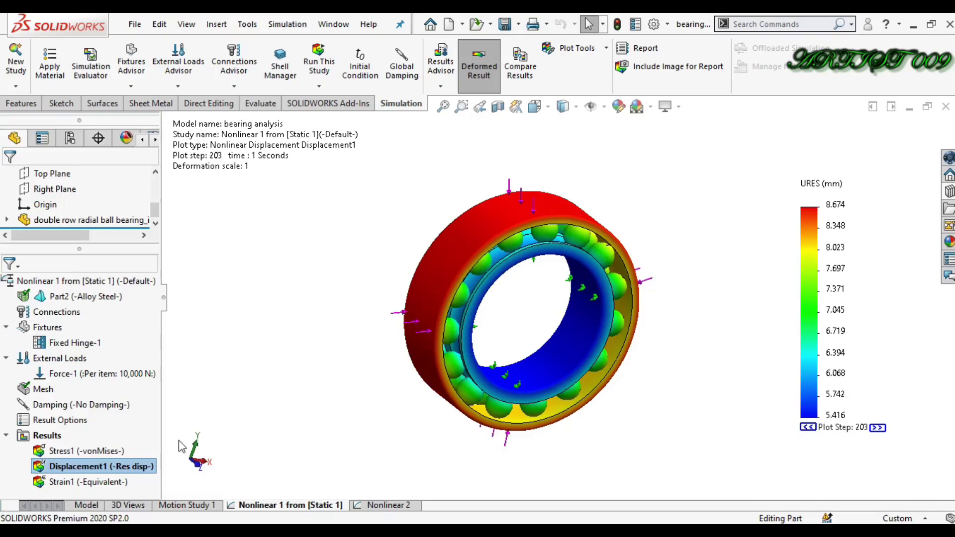
{"action": "double_click", "coordinate": [115, 451]}
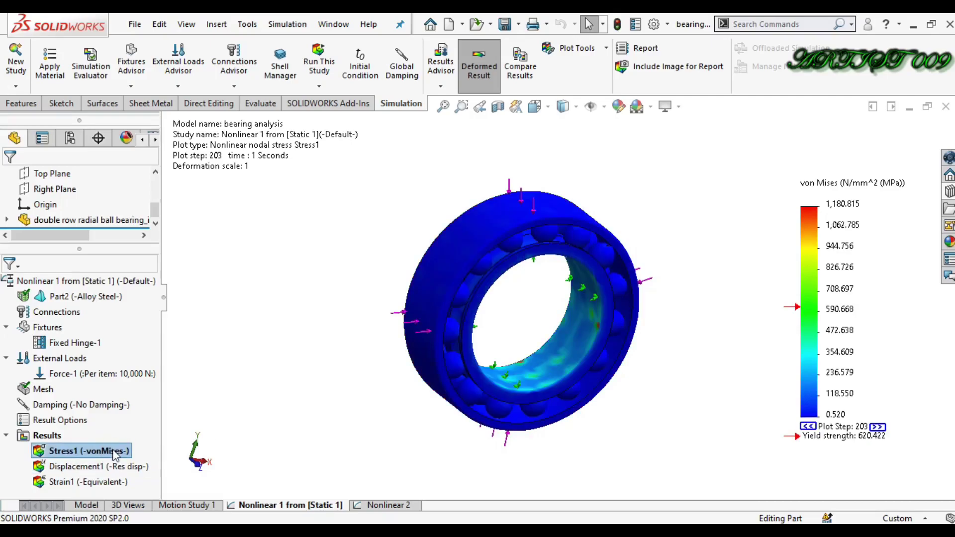
- Iso-clip the Stress1 plot at about 189.37 MPa, leaving roughly 13.82% of element volume visible
{"action": "right_click", "coordinate": [115, 451]}
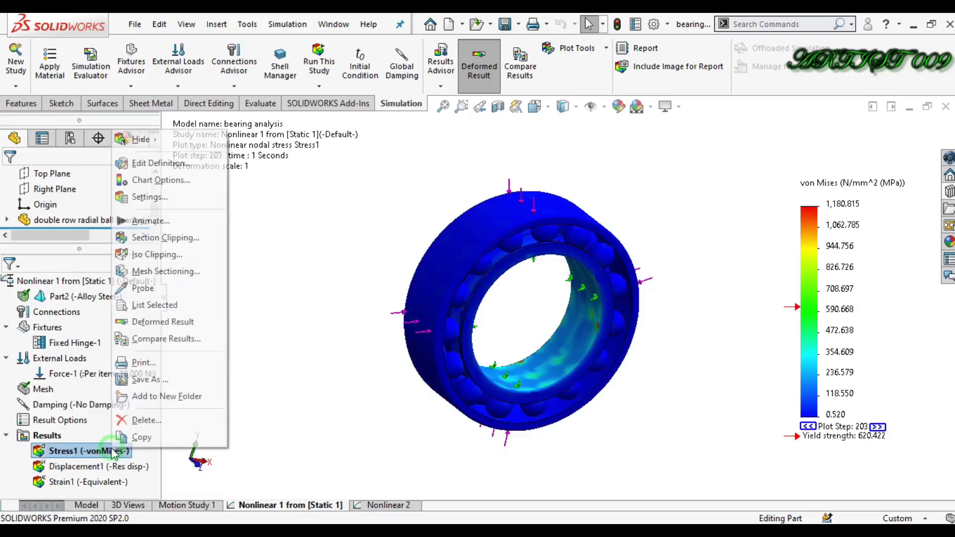
{"action": "left_click", "coordinate": [169, 256]}
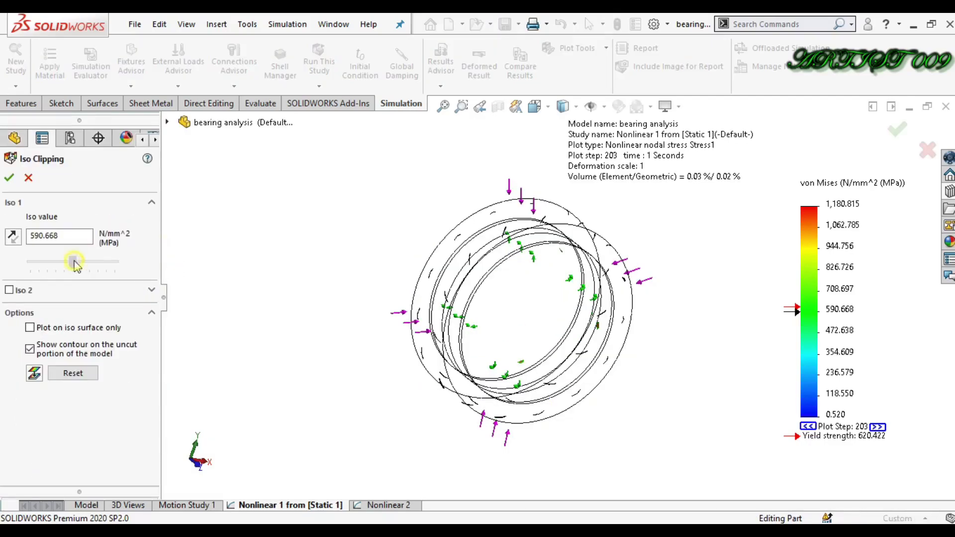
{"action": "mouse_move", "coordinate": [73, 263]}
{"action": "left_mouse_down"}
{"action": "mouse_move", "coordinate": [30, 260]}
{"action": "mouse_move", "coordinate": [83, 266]}
{"action": "mouse_move", "coordinate": [46, 263]}
{"action": "left_mouse_up"}
{"action": "left_click", "coordinate": [49, 262]}
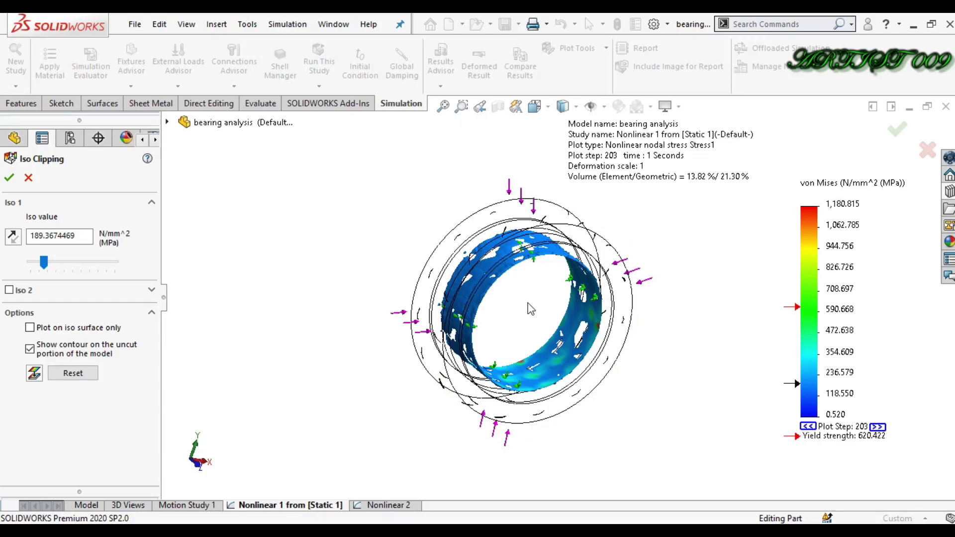
{"action": "middle_click_drag", "start_coordinate": [529, 305], "coordinate": [551, 309]}
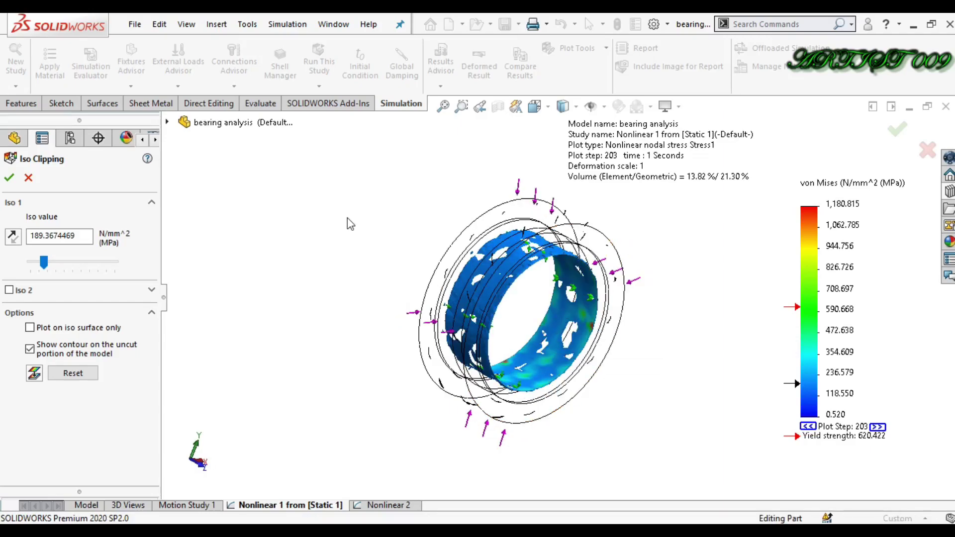
- Accept the stress clip, show Displacement1, then preview and cancel a 6.98 mm iso clip
{"action": "left_click", "coordinate": [8, 178]}
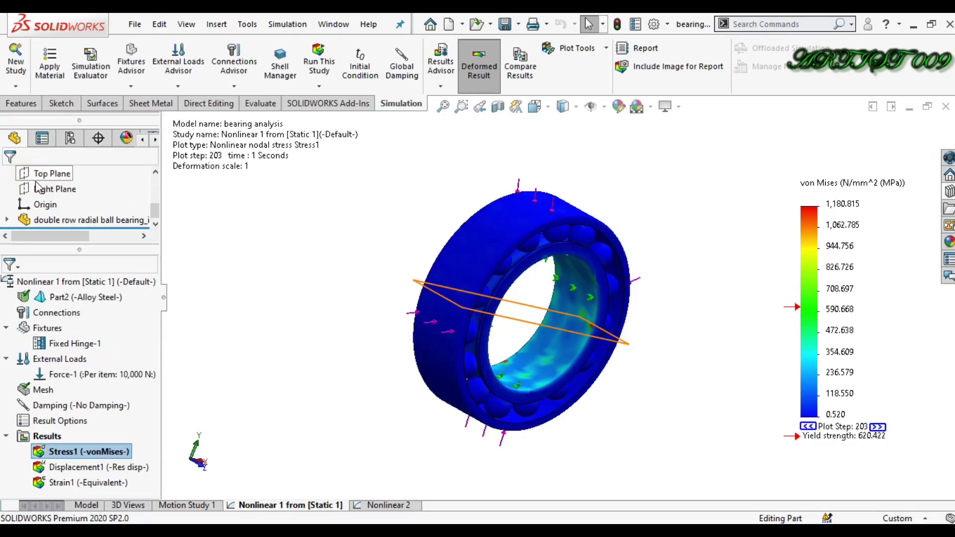
{"action": "double_click", "coordinate": [119, 468]}
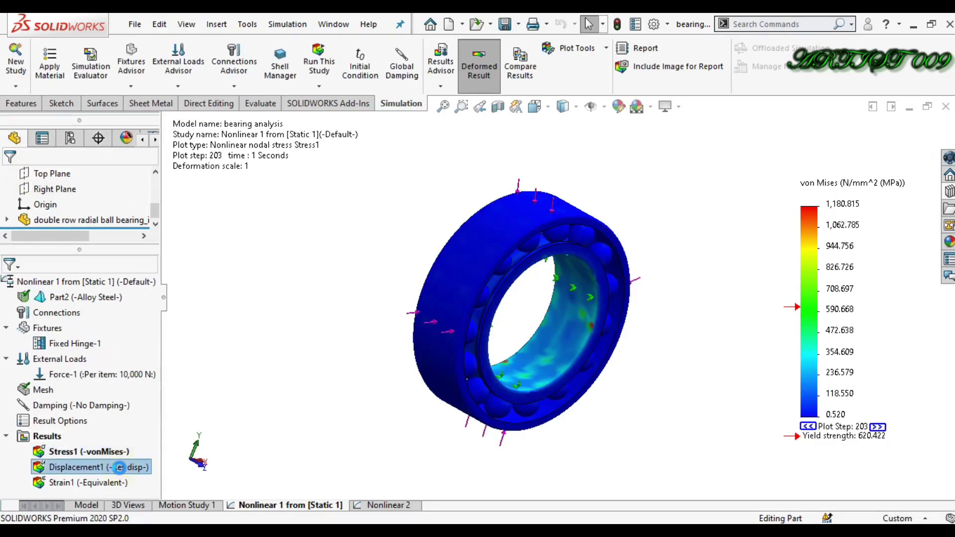
{"action": "right_click", "coordinate": [119, 470]}
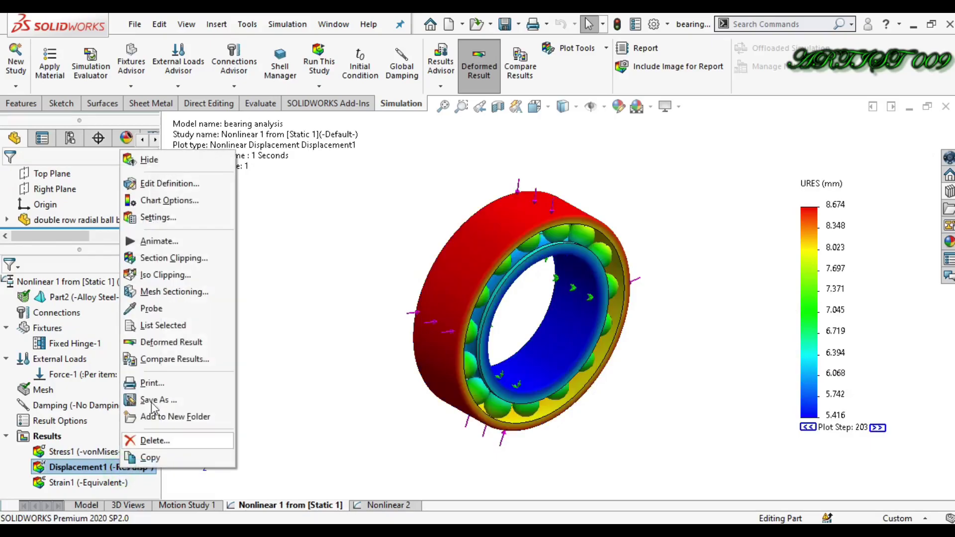
{"action": "left_click", "coordinate": [188, 277]}
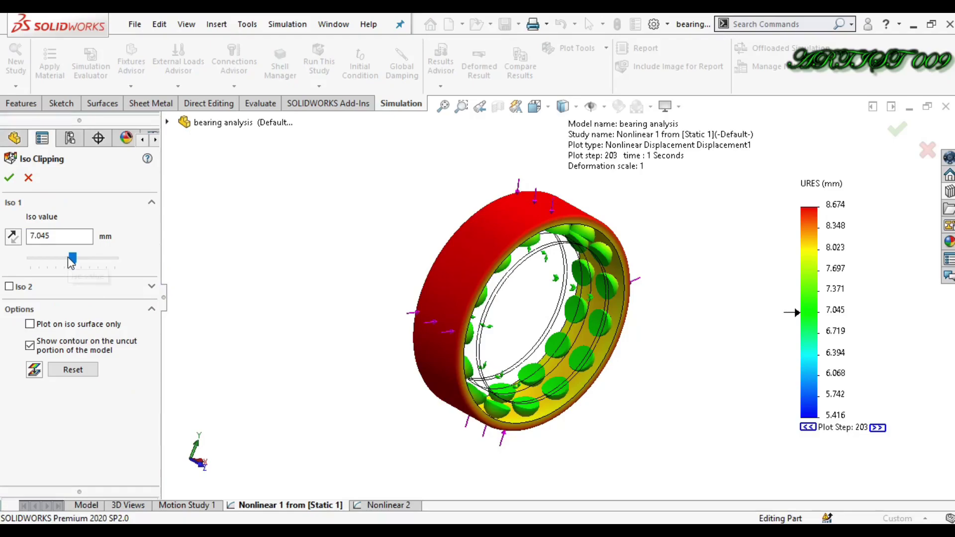
{"action": "mouse_move", "coordinate": [72, 257]}
{"action": "left_mouse_down"}
{"action": "mouse_move", "coordinate": [119, 264]}
{"action": "mouse_move", "coordinate": [27, 256]}
{"action": "mouse_move", "coordinate": [65, 259]}
{"action": "left_mouse_up"}
{"action": "left_click", "coordinate": [28, 180]}
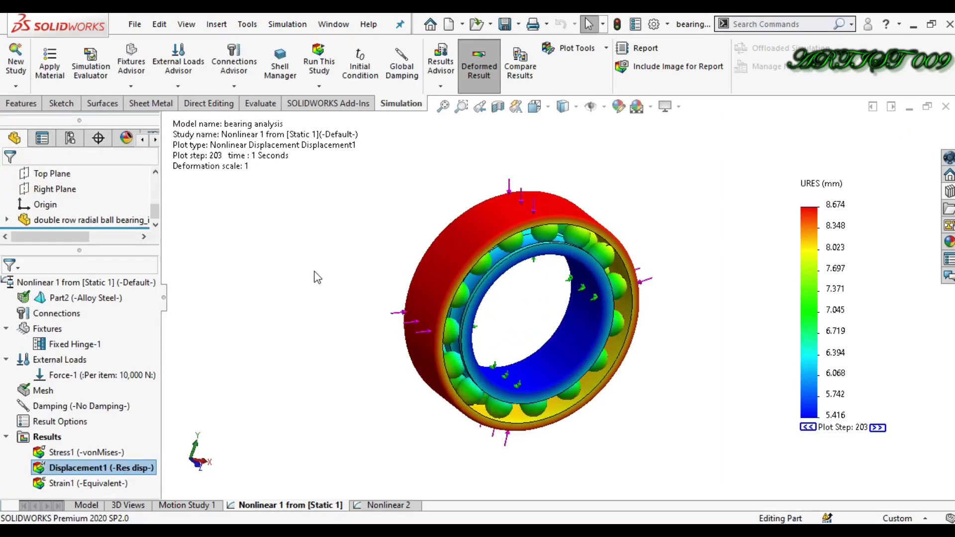
- Play the Displacement1 animation from plot step 50 to 75 (0.797–2.225 mm URES), then close it
{"action": "right_click", "coordinate": [135, 468]}
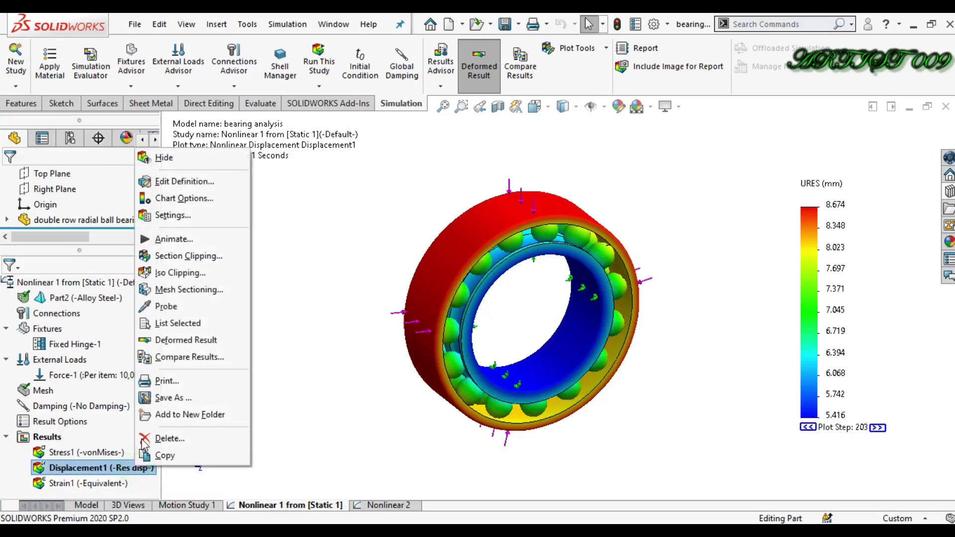
{"action": "left_click", "coordinate": [184, 242]}
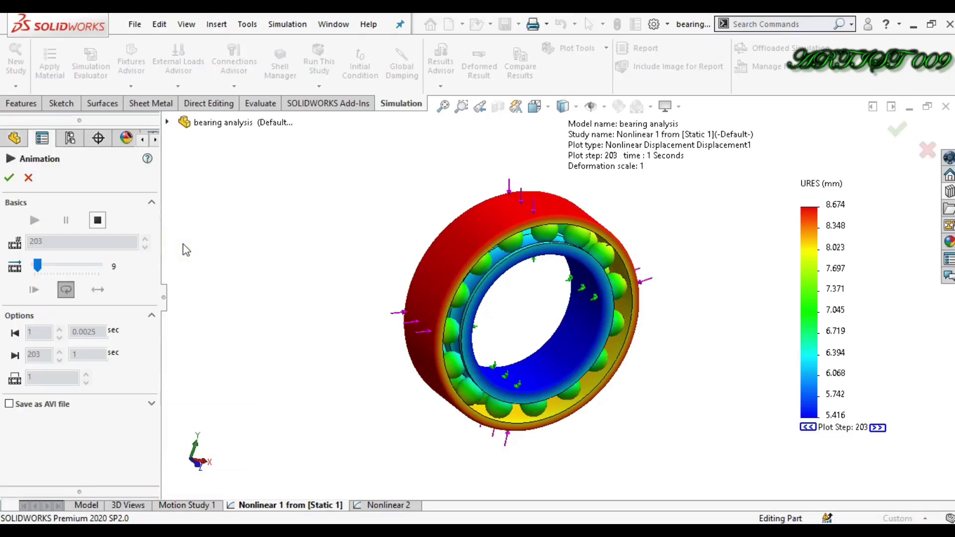
{"action": "left_click", "coordinate": [97, 222]}
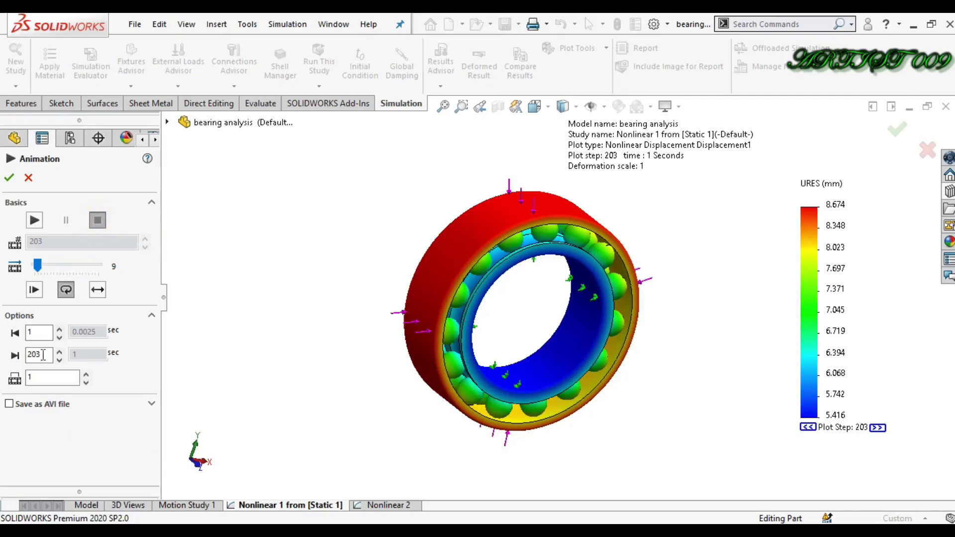
{"action": "left_click", "coordinate": [42, 333]}
{"action": "double_click", "coordinate": [42, 354]}
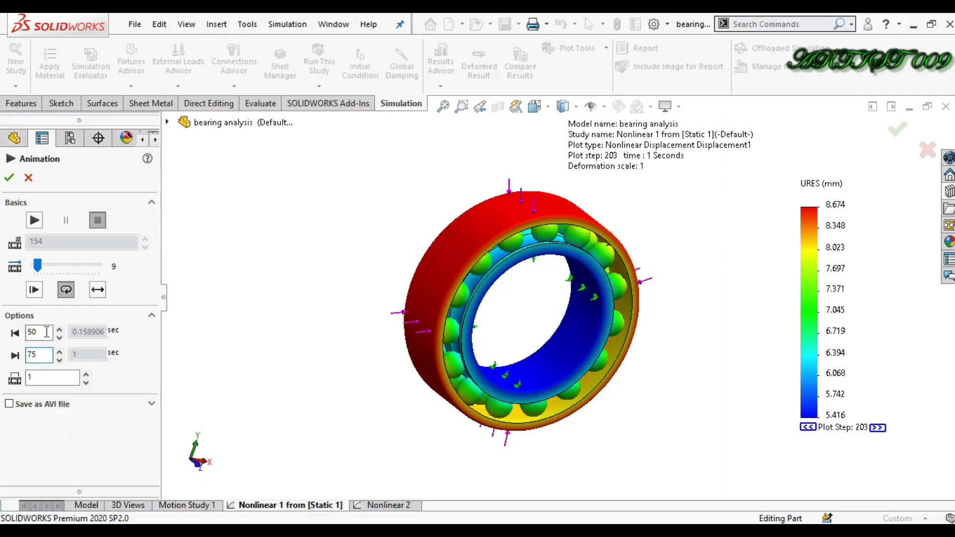
{"action": "left_click", "coordinate": [34, 221]}
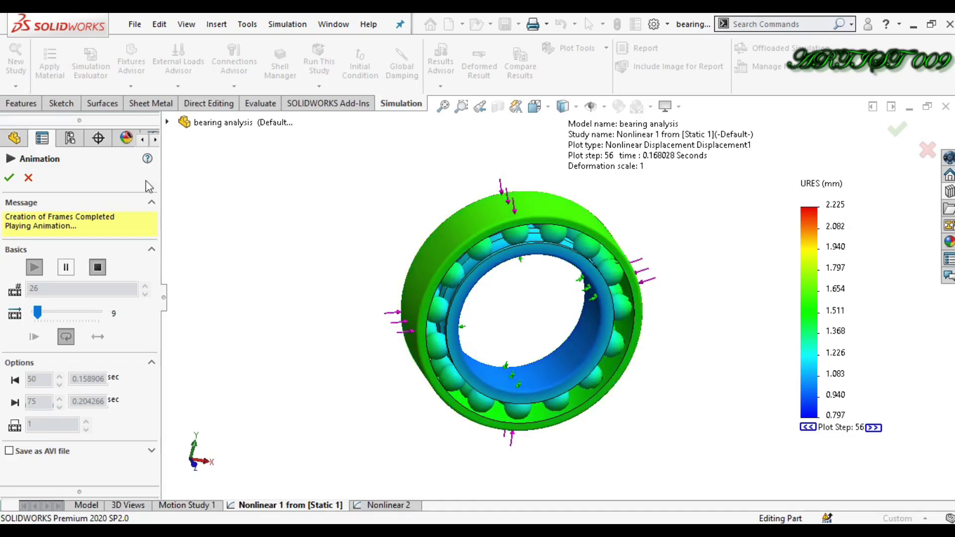
{"action": "left_click", "coordinate": [9, 178]}
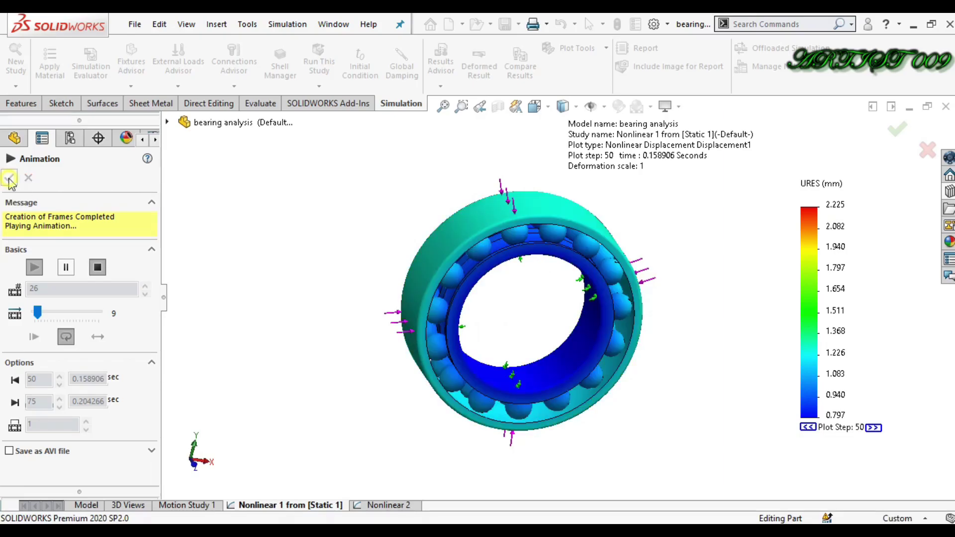
- Rotate the bearing view to look squarely into its open face, showing top and left faces
{"action": "middle_click_drag", "start_coordinate": [405, 258], "coordinate": [406, 256]}
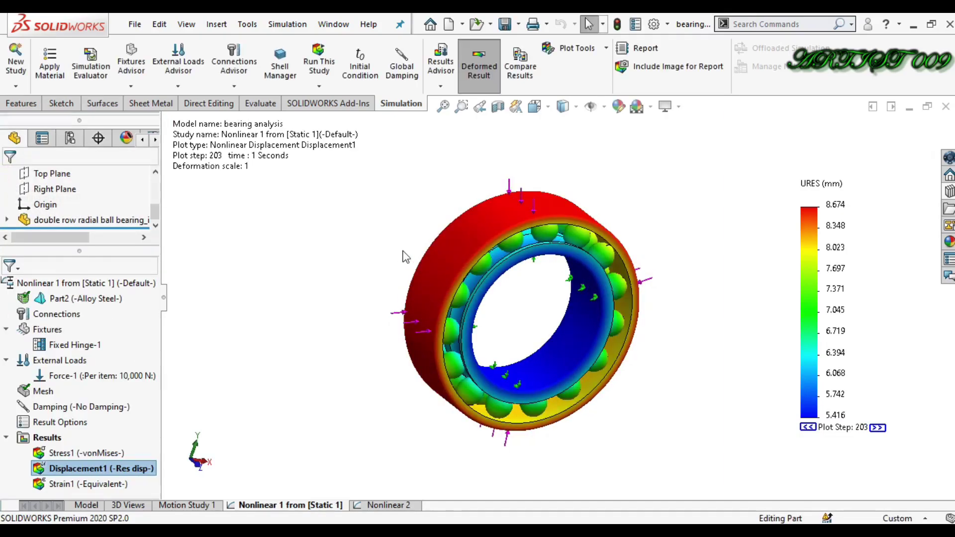
{"action": "key", "text": "Left"}
{"action": "key", "text": "Left"}
{"action": "key", "text": "Left"}
{"action": "key", "text": "Left"}
{"action": "key", "text": "Left"}
{"action": "key", "text": "Left"}
{"action": "key", "text": "Left"}
{"action": "key", "text": "Left"}
{"action": "key", "text": "Left"}
{"action": "key", "text": "Left"}
{"action": "key", "text": "Left"}
{"action": "key", "text": "Left"}
{"action": "key", "text": "Left"}
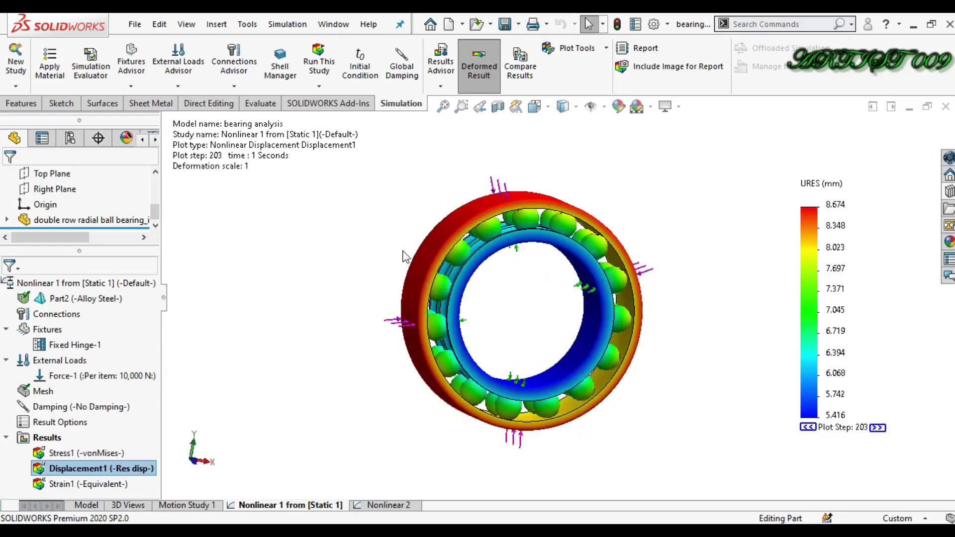
{"action": "key", "text": "Up"}
{"action": "key", "text": "Up"}
{"action": "key", "text": "Up"}
{"action": "key", "text": "Up"}
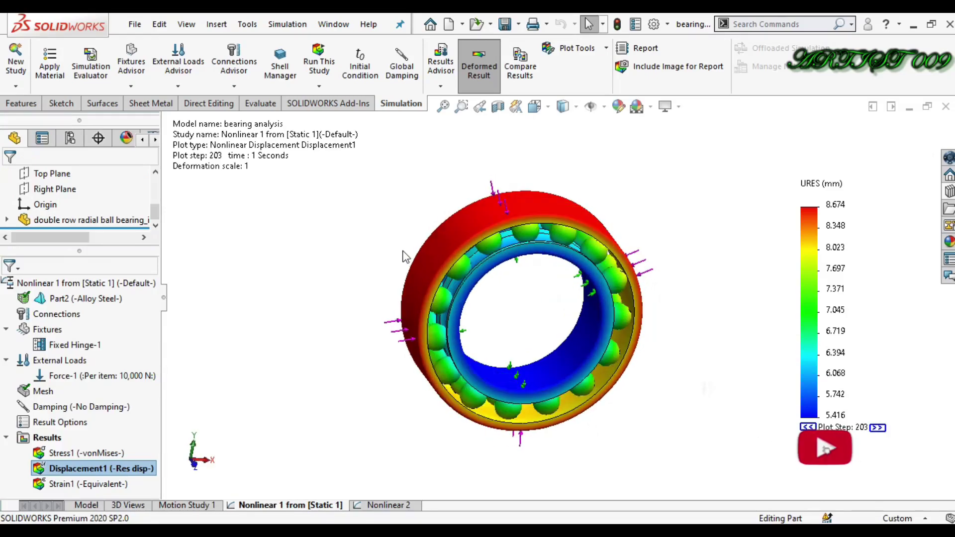